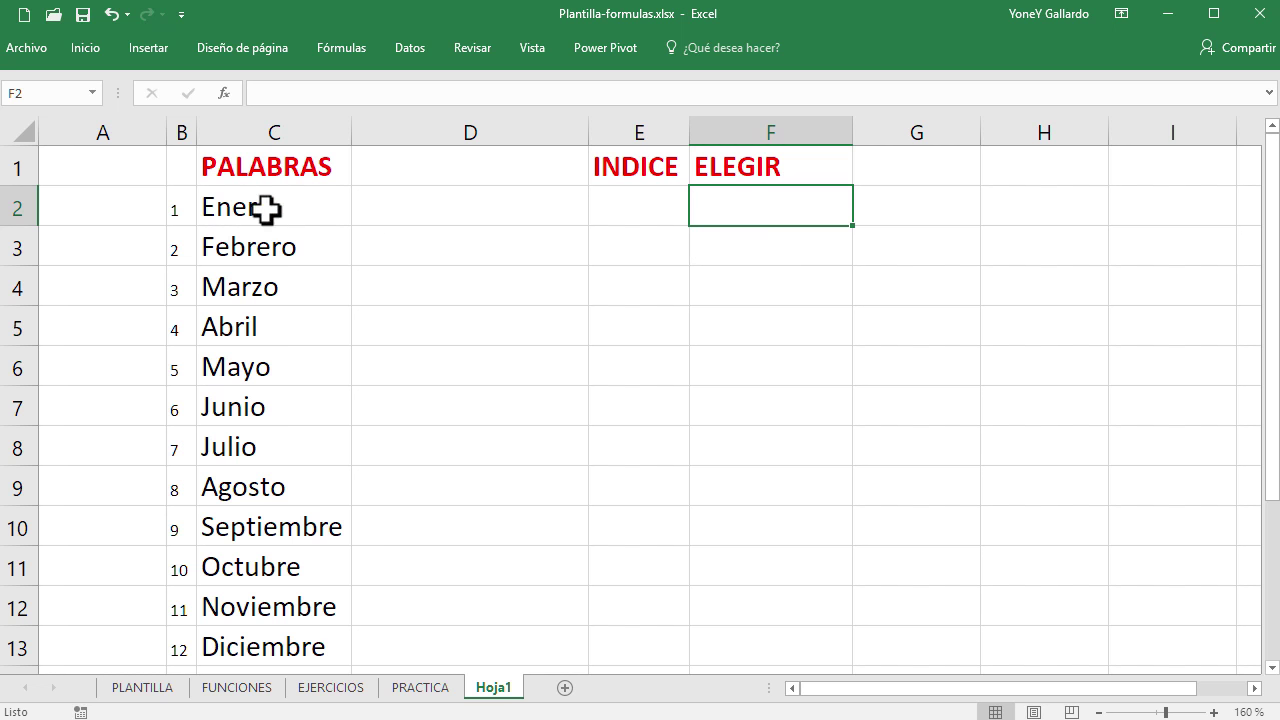
# Delete the 1–12 numbering in column B, keeping the month names in column C
pyautogui.moveTo(263, 208); pyautogui.dragTo(294, 646)
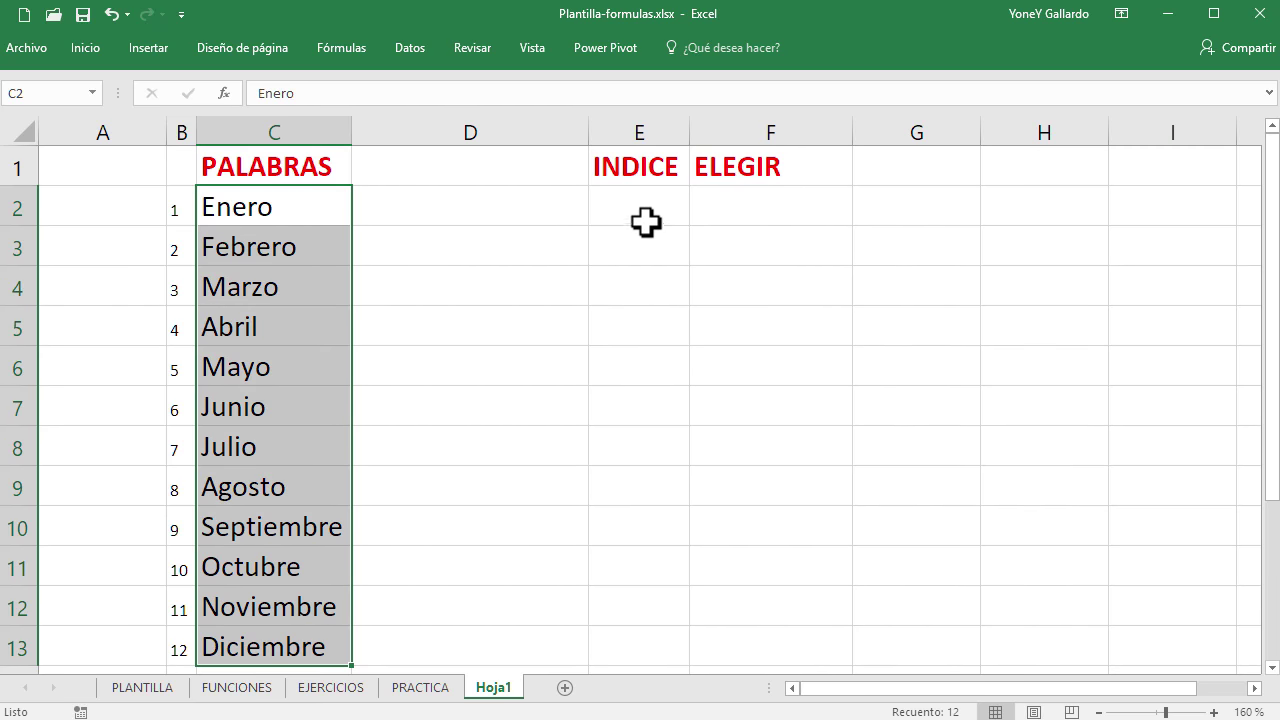
pyautogui.click(515, 446)
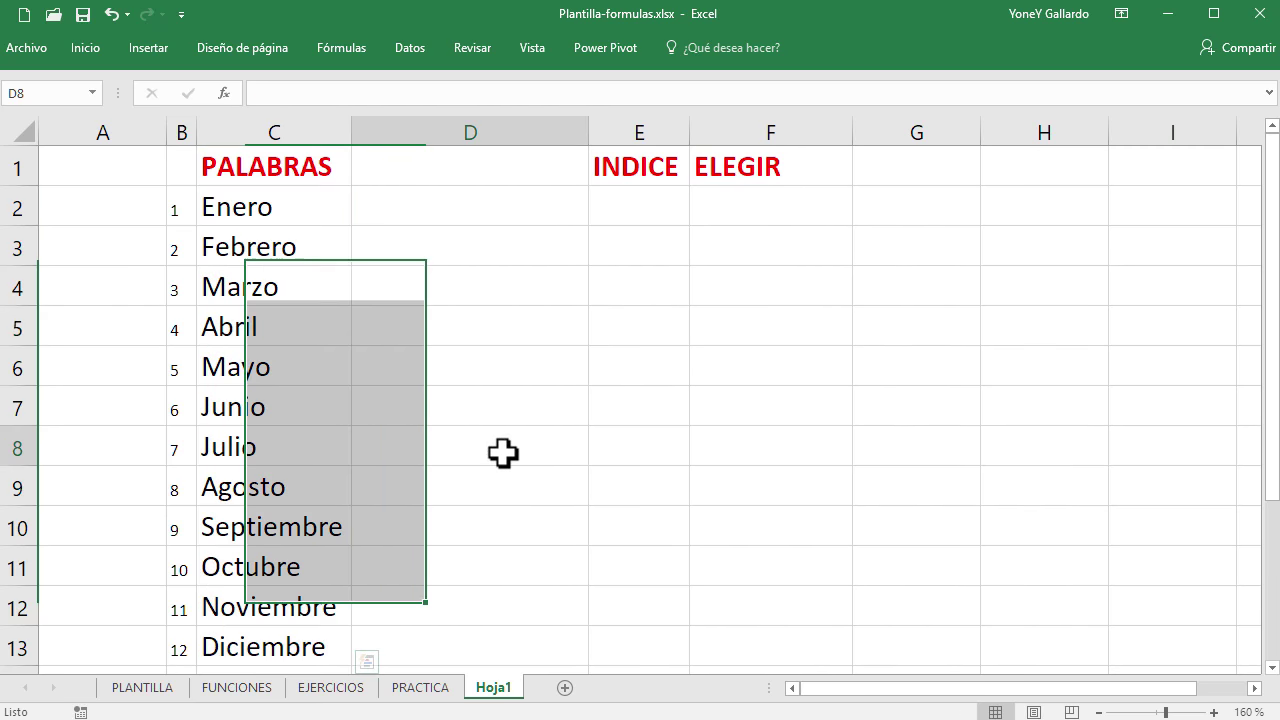
pyautogui.click(251, 409)
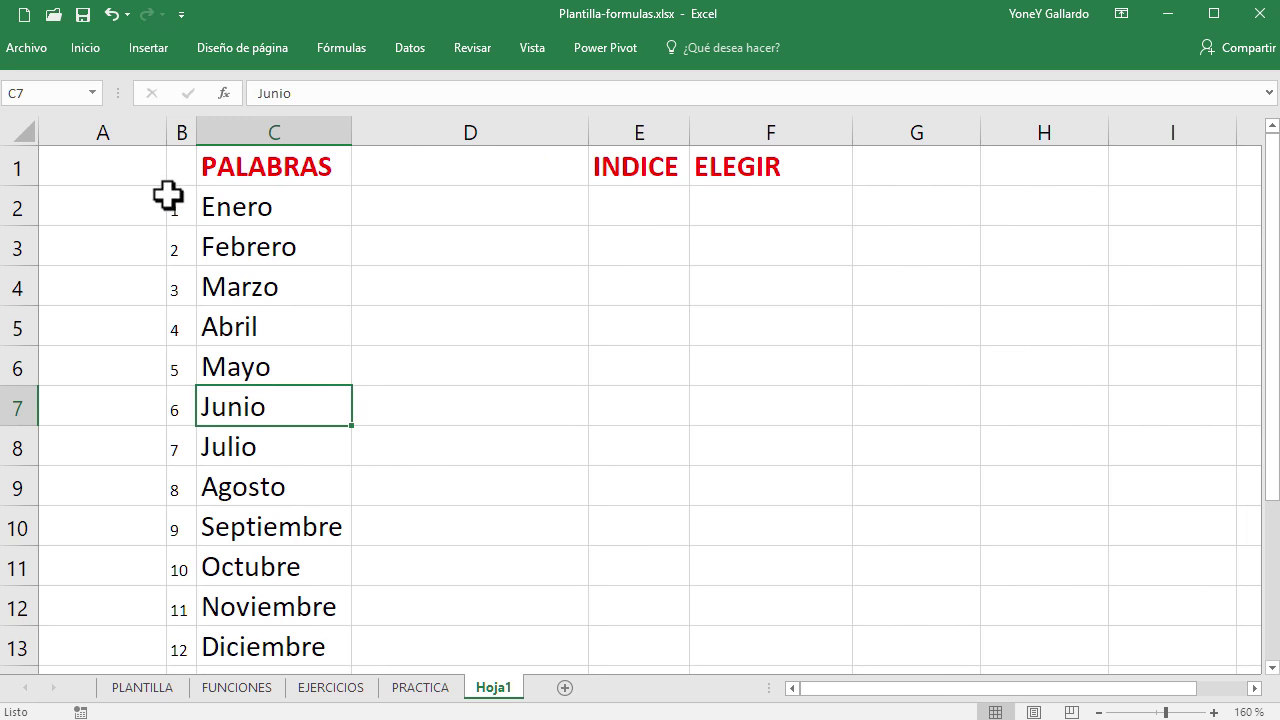
pyautogui.moveTo(177, 205); pyautogui.dragTo(182, 645)
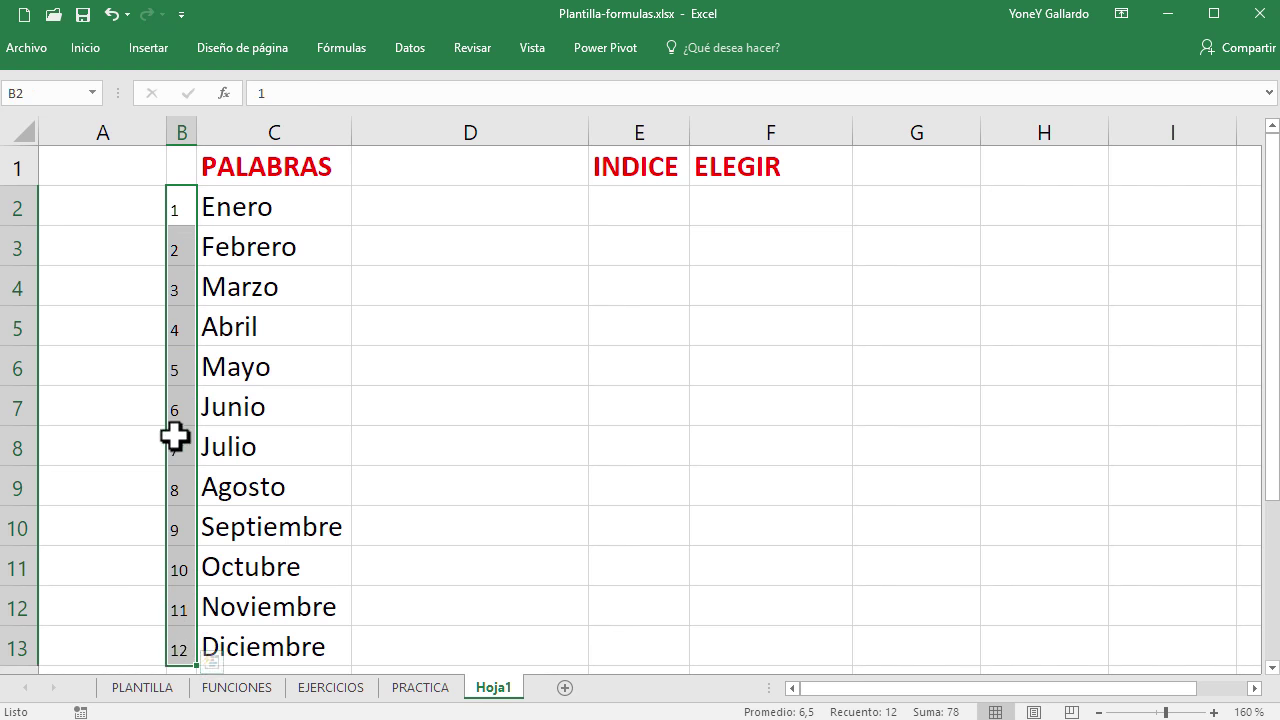
pyautogui.click(374, 260)
pyautogui.moveTo(286, 206); pyautogui.dragTo(286, 657)
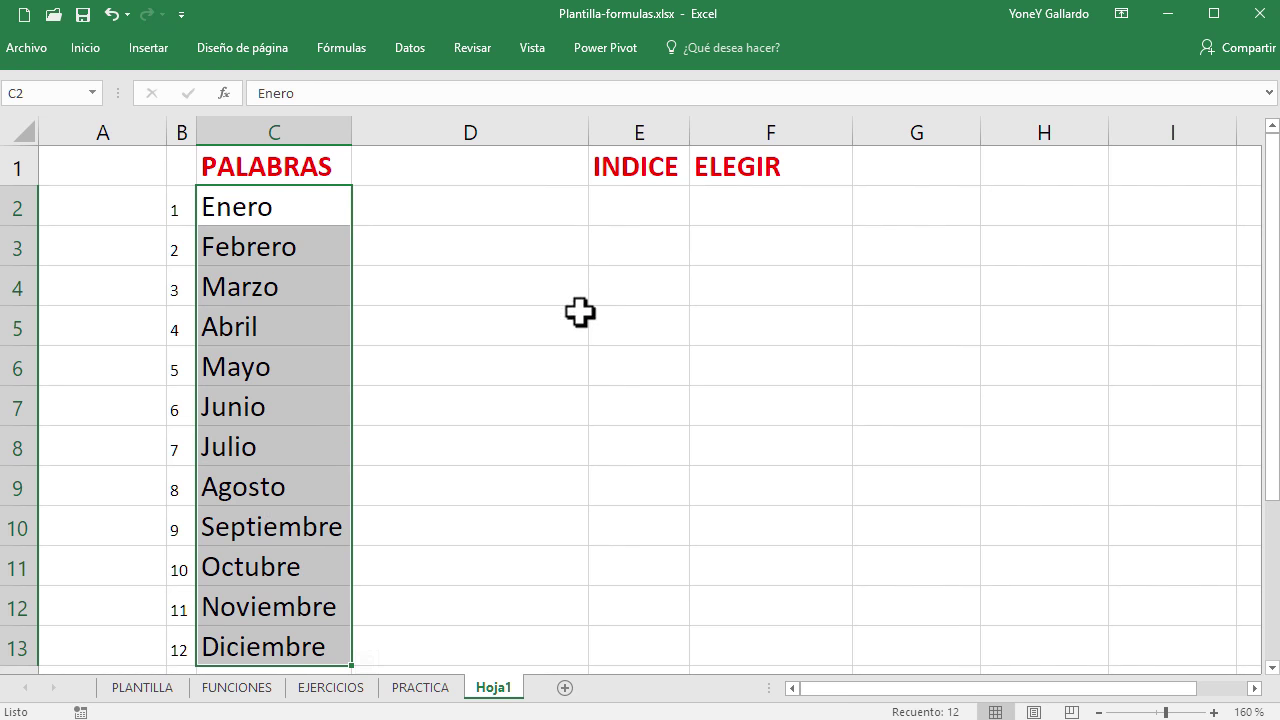
pyautogui.click(710, 206)
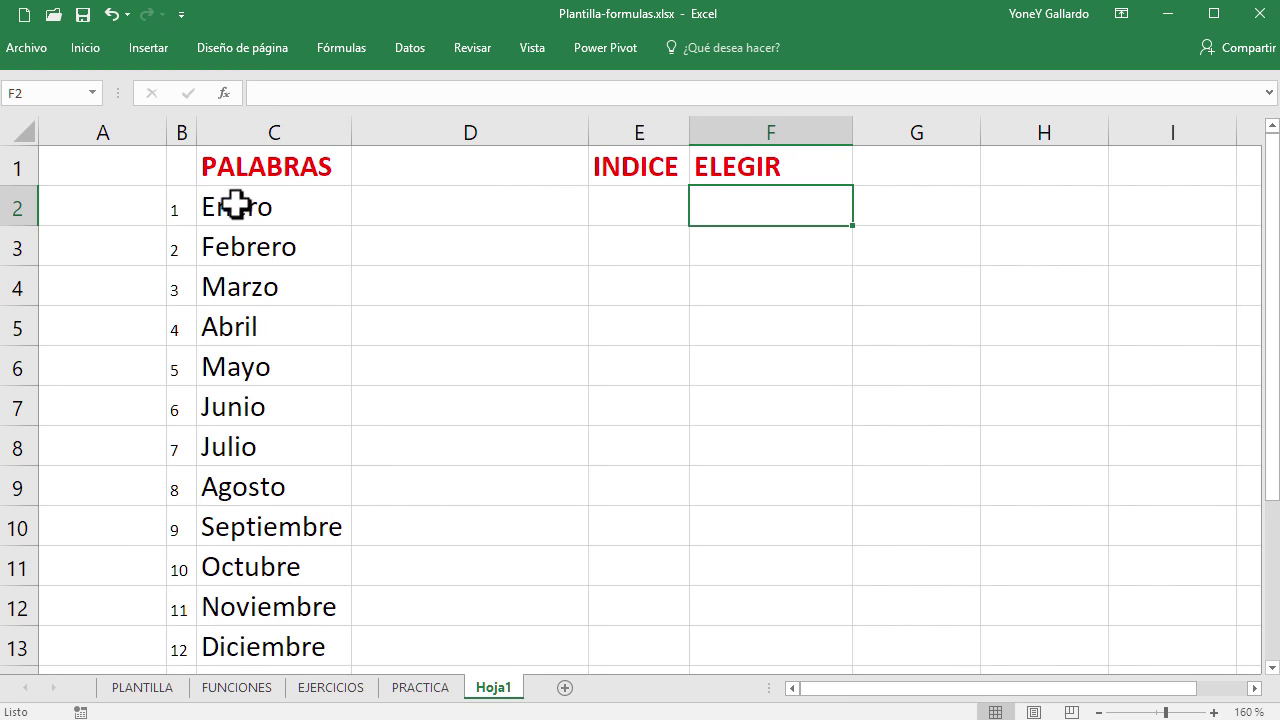
pyautogui.click(180, 125)
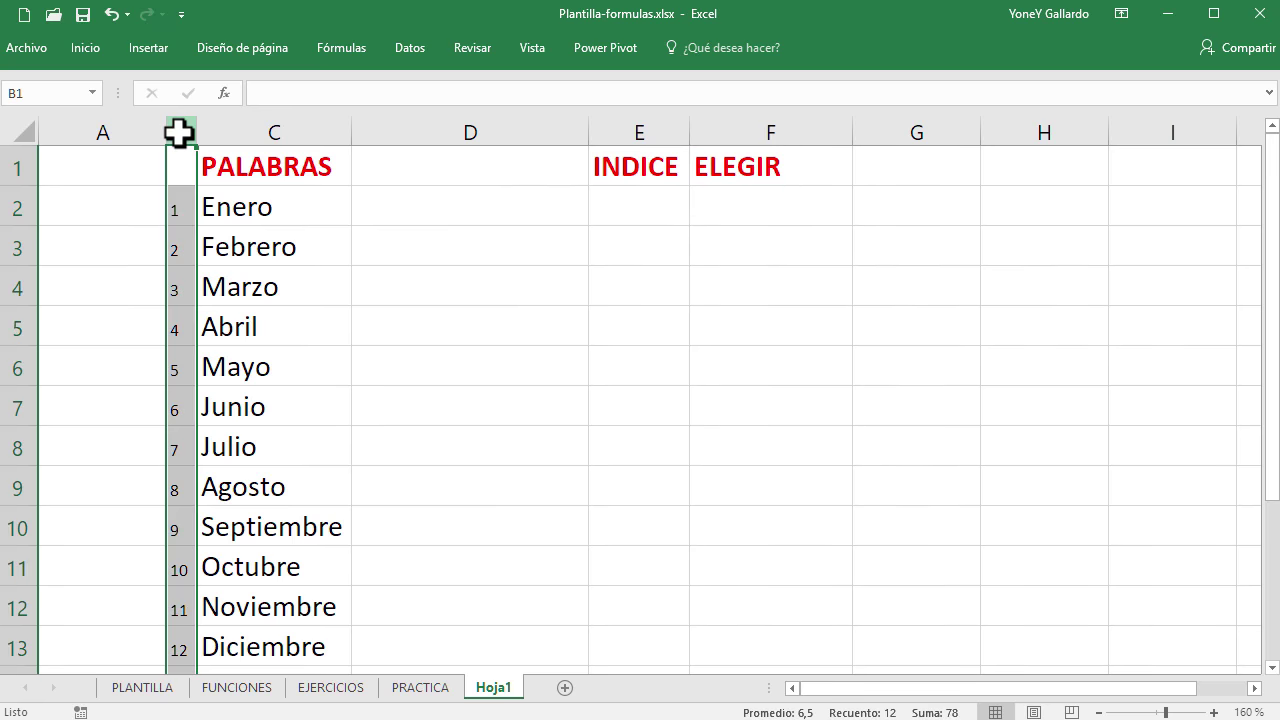
pyautogui.press('Delete')
pyautogui.click(471, 389)
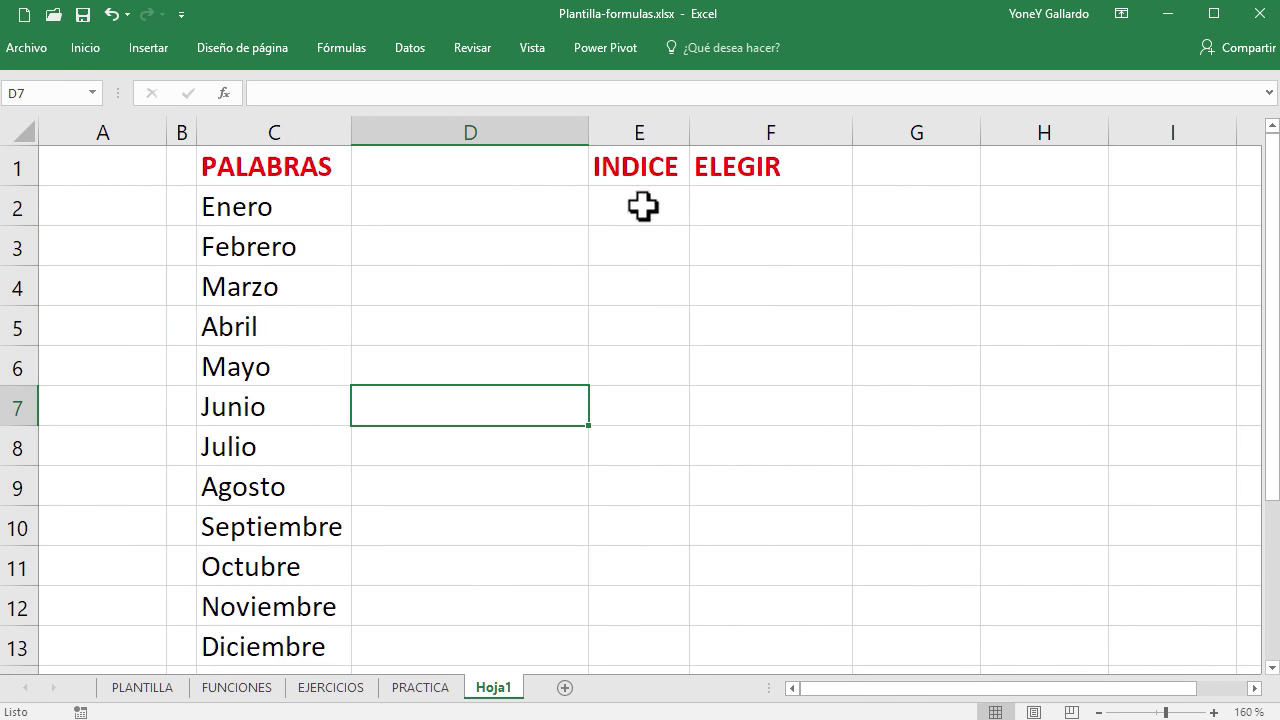
pyautogui.click(640, 206)
pyautogui.click(740, 210)
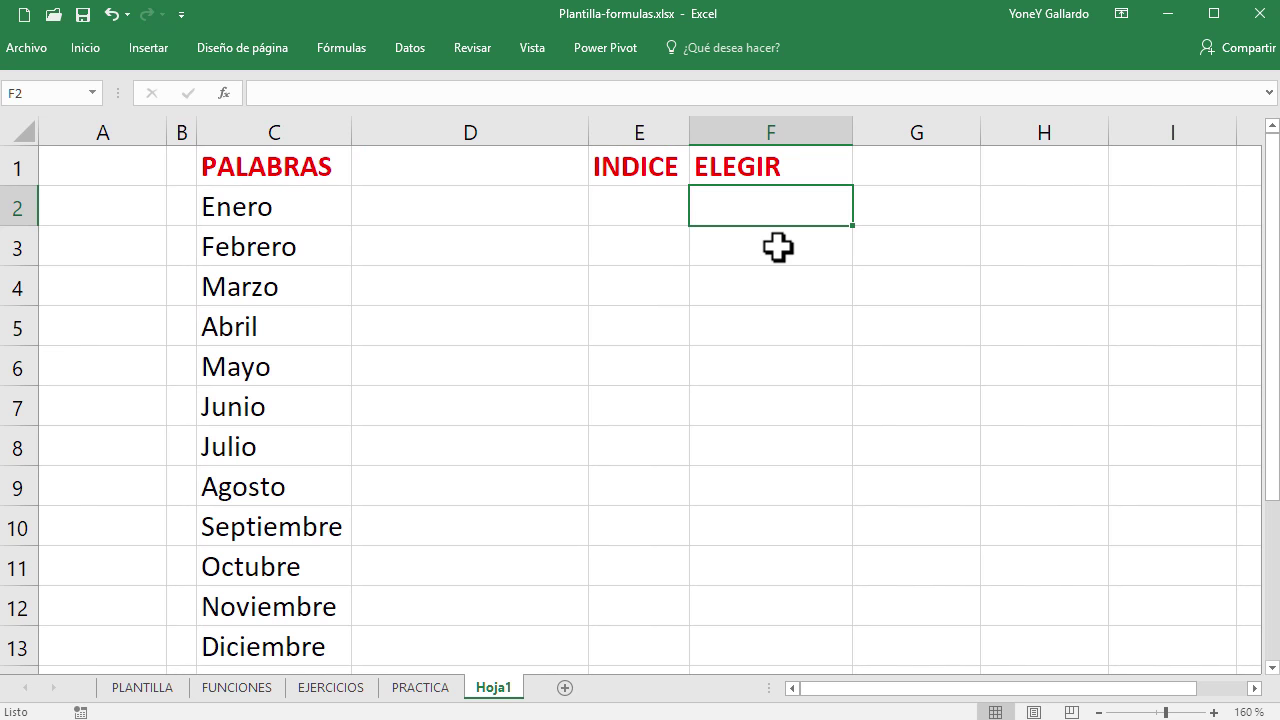
pyautogui.write('=')
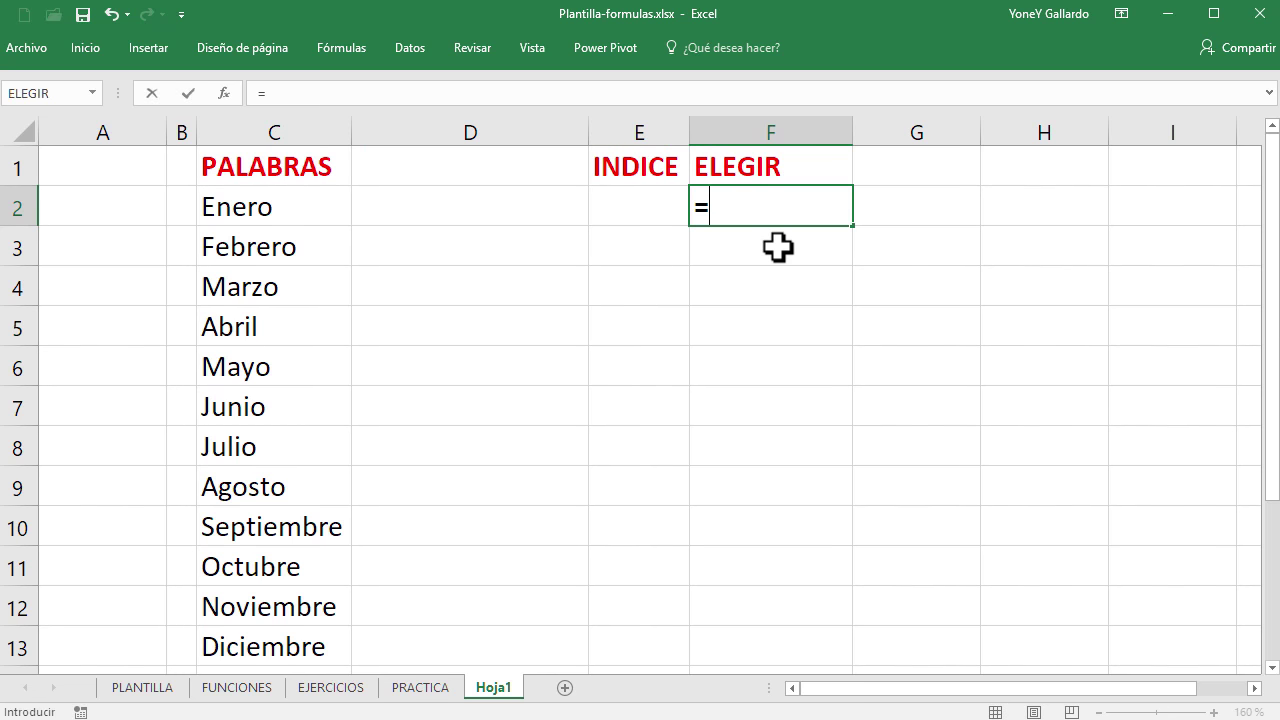
pyautogui.write('E')
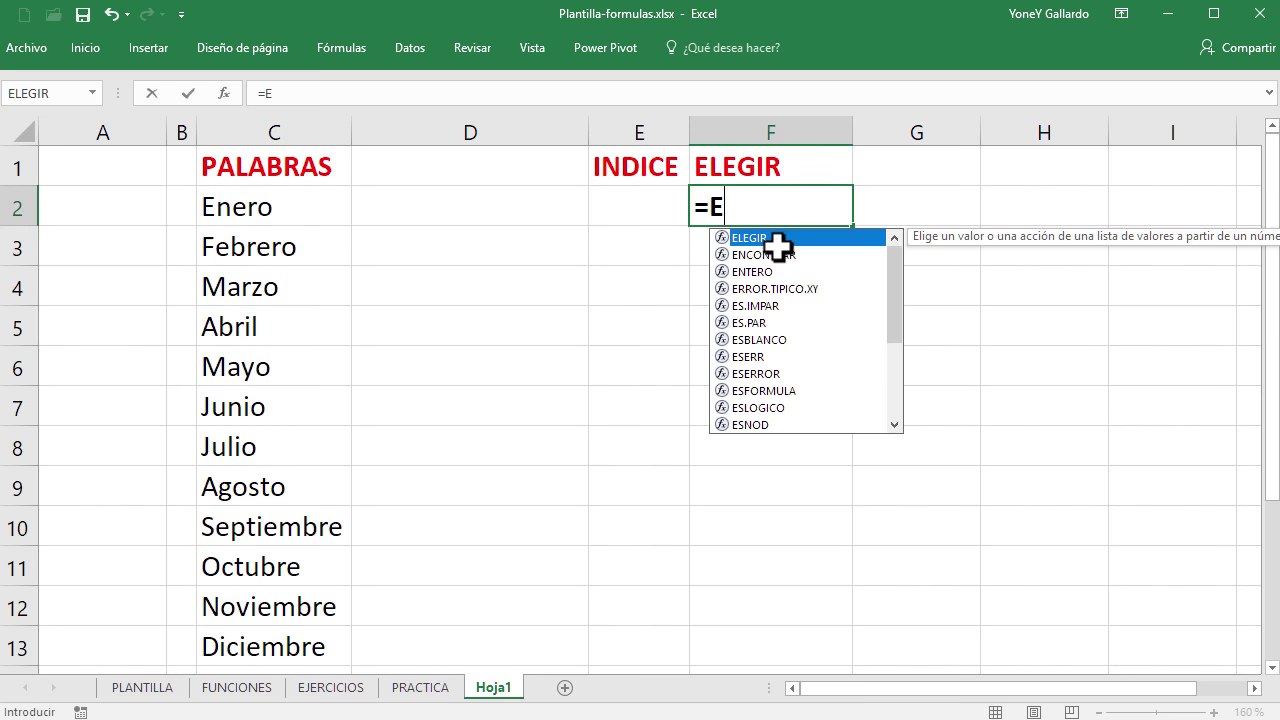
pyautogui.write('LEGIR')
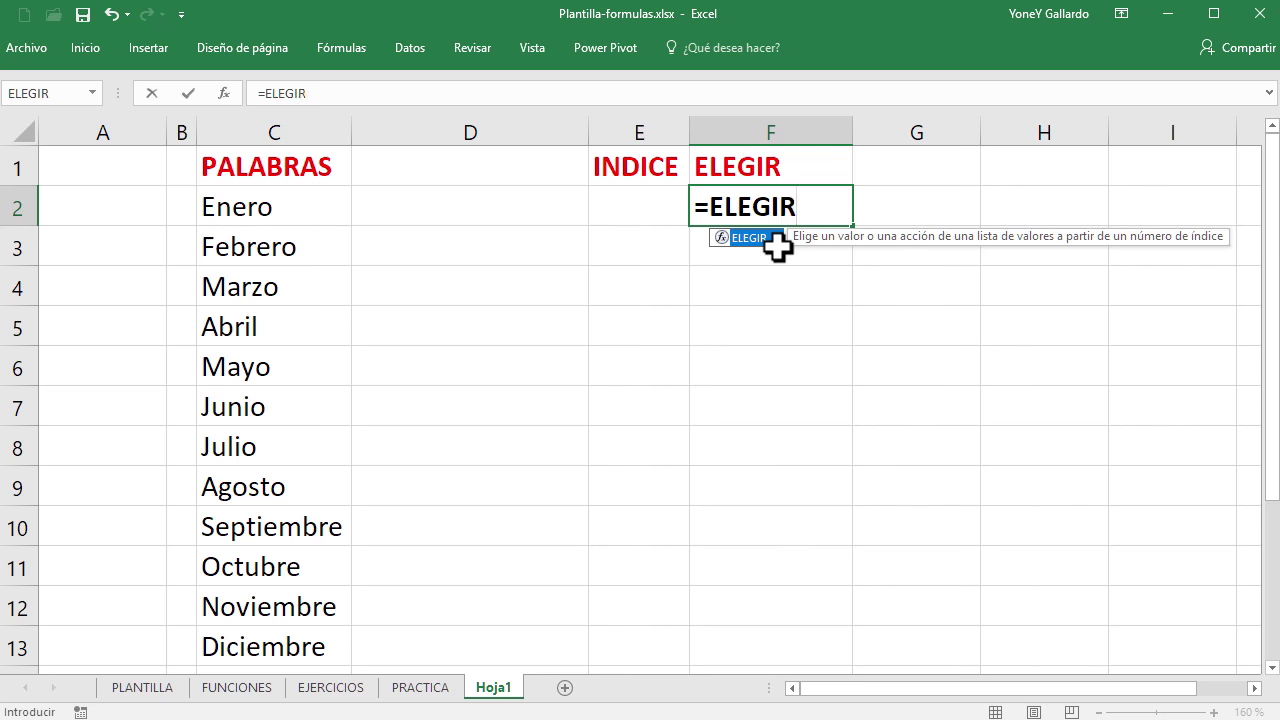
pyautogui.write('(')
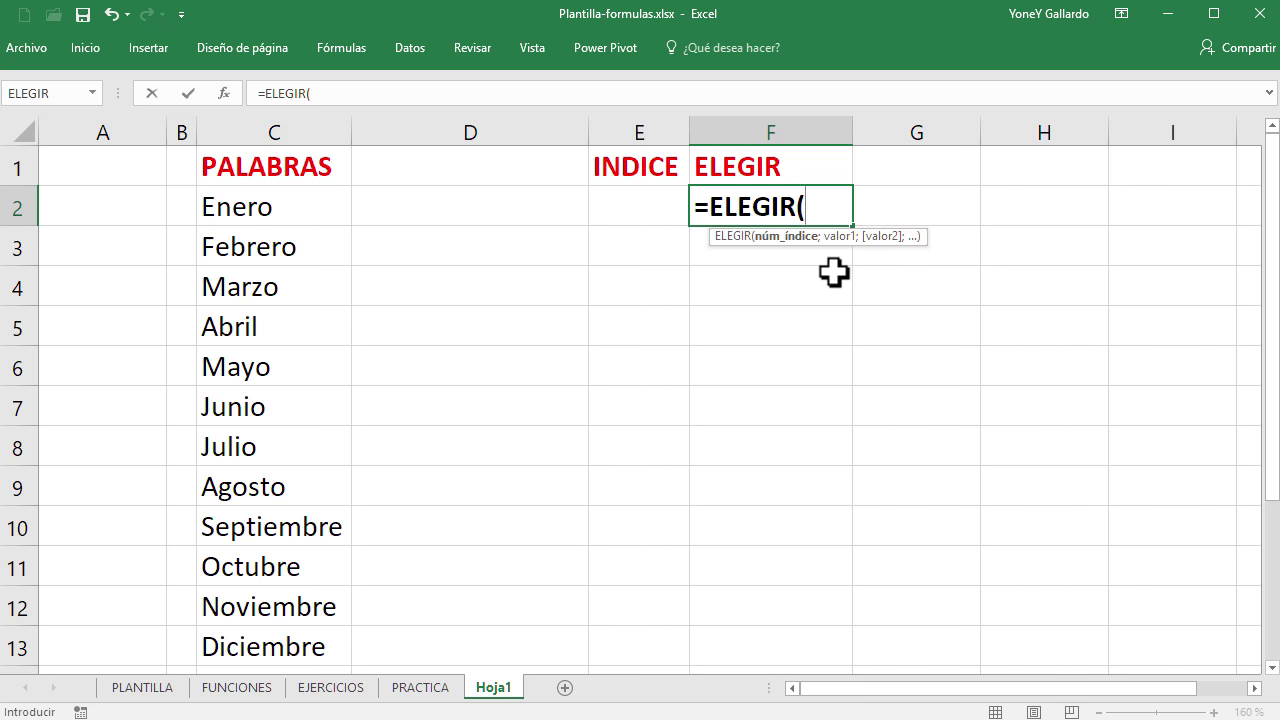
pyautogui.press('BackSpace')
pyautogui.press('BackSpace')
pyautogui.press('BackSpace')
pyautogui.press('BackSpace')
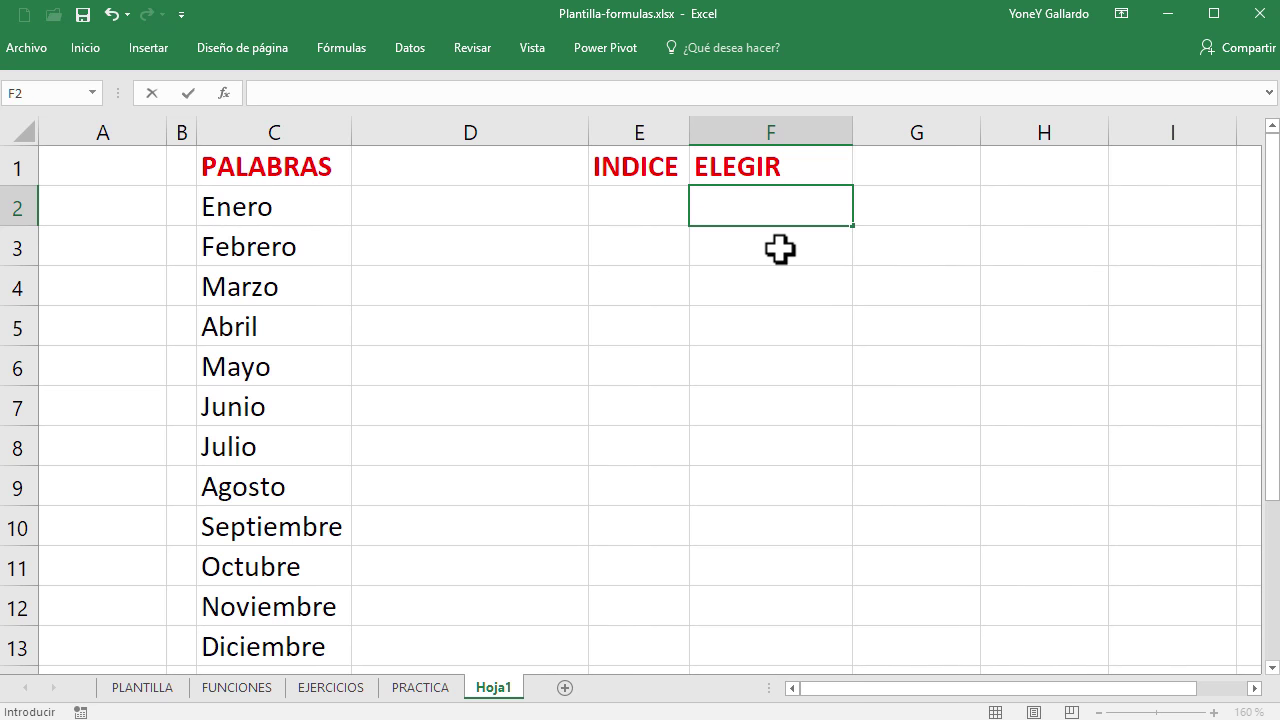
pyautogui.press('Return')
# Insert the ELEGIR function into cell F2 through the function finder
pyautogui.click(751, 206)
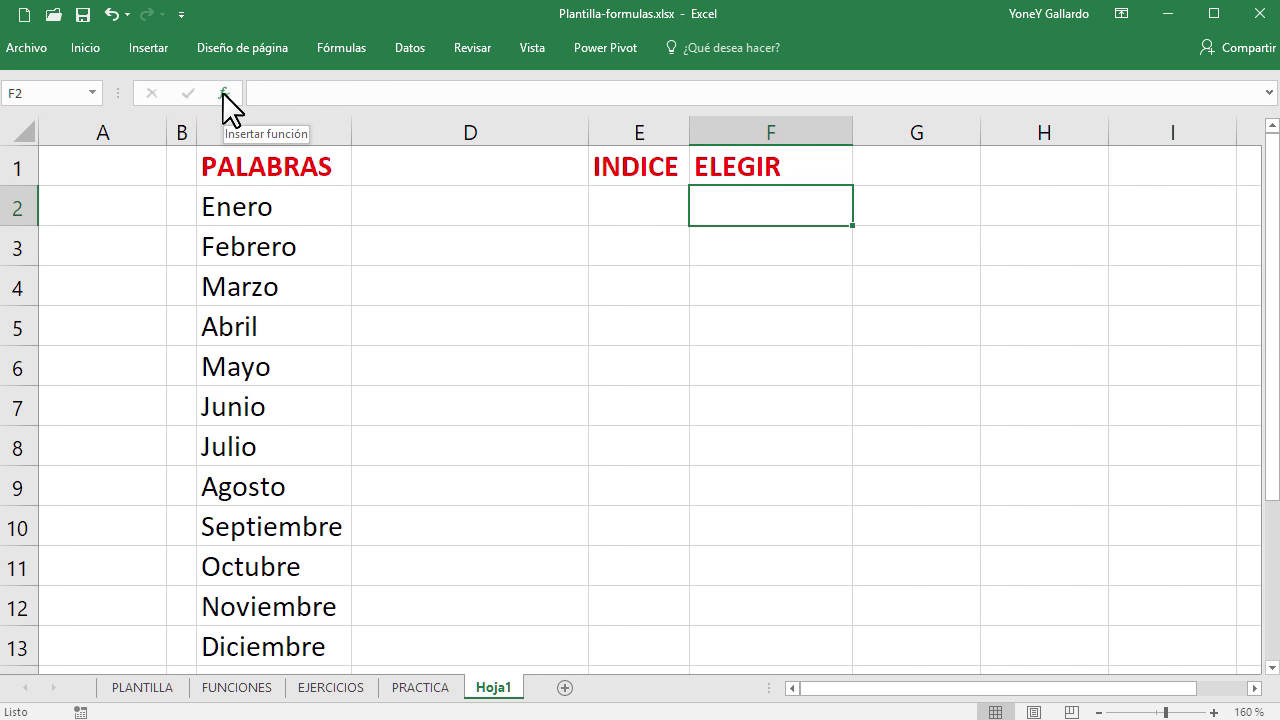
pyautogui.click(226, 96)
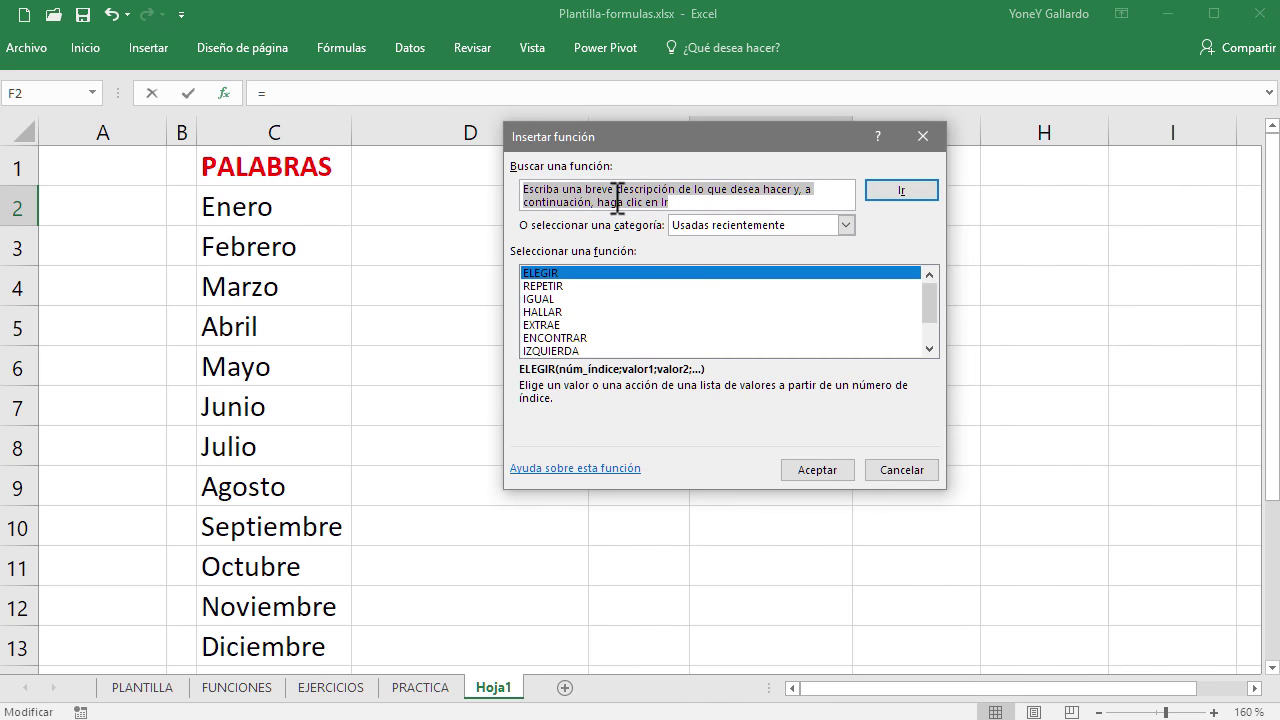
pyautogui.write('ELEGIR')
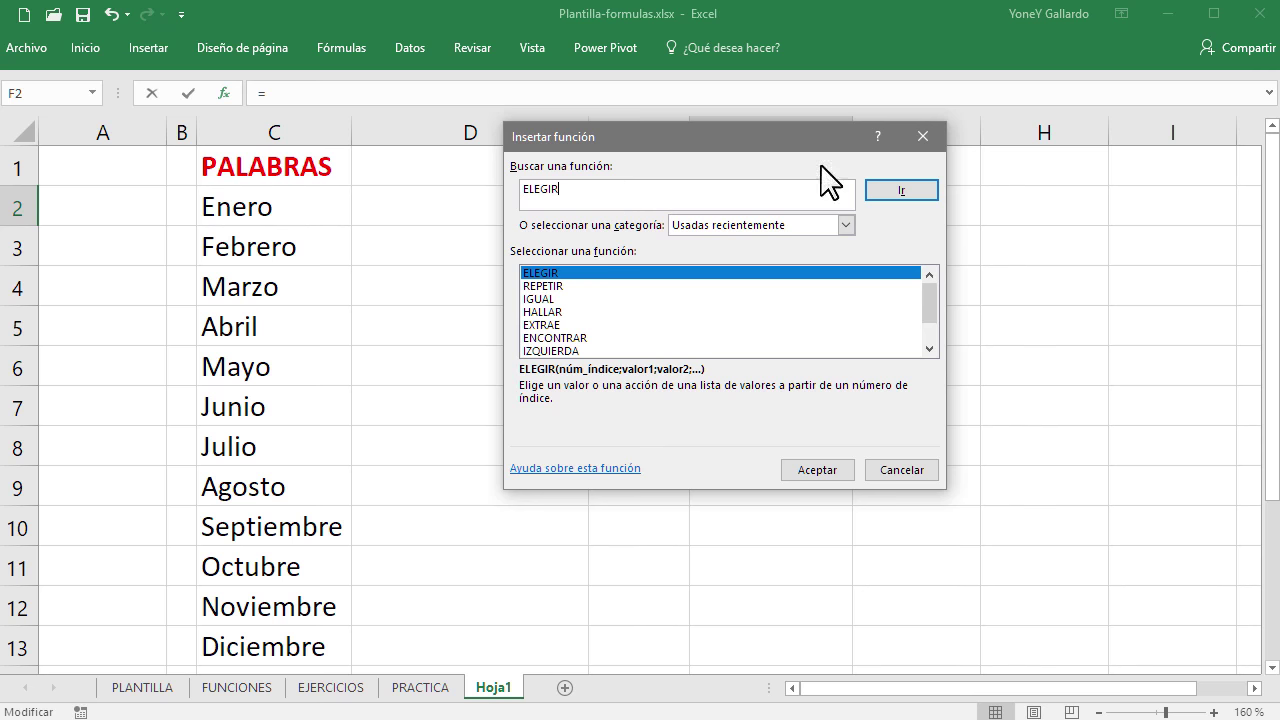
pyautogui.click(920, 188)
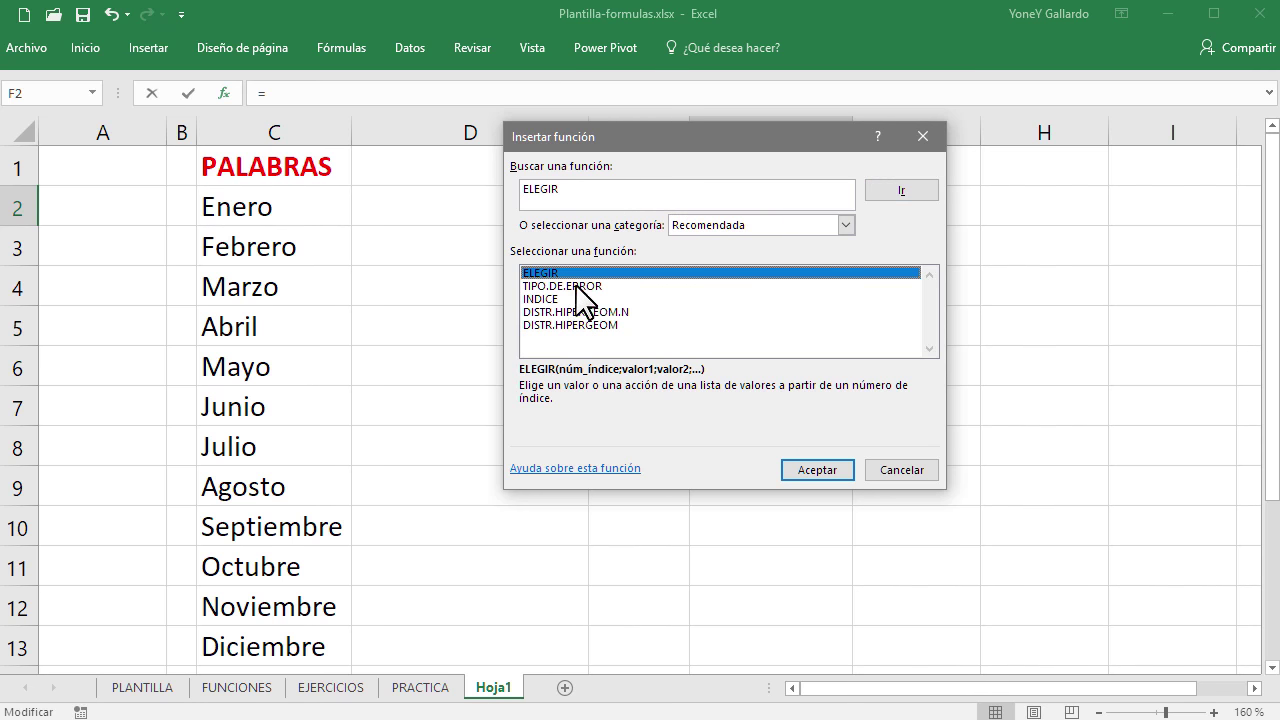
pyautogui.click(820, 472)
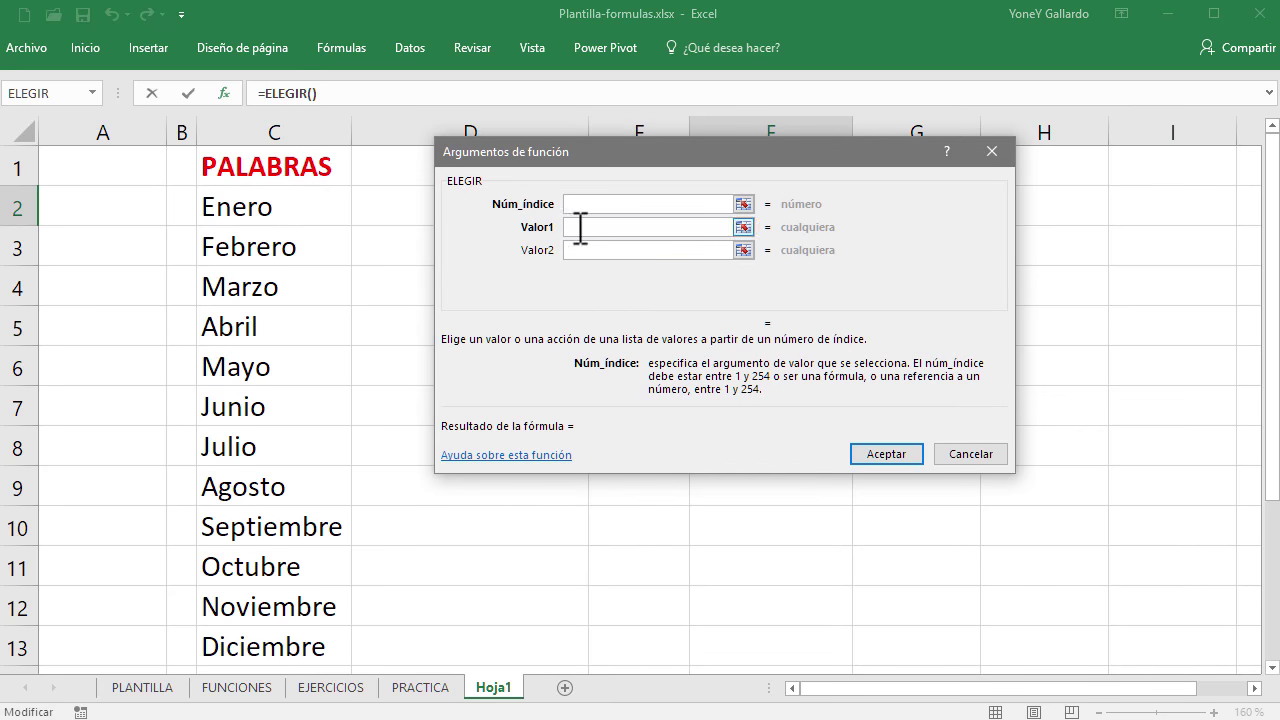
# Set ELEGIR's Núm_índice argument to cell E2 by picking it on the sheet
pyautogui.moveTo(730, 154); pyautogui.dragTo(756, 314)
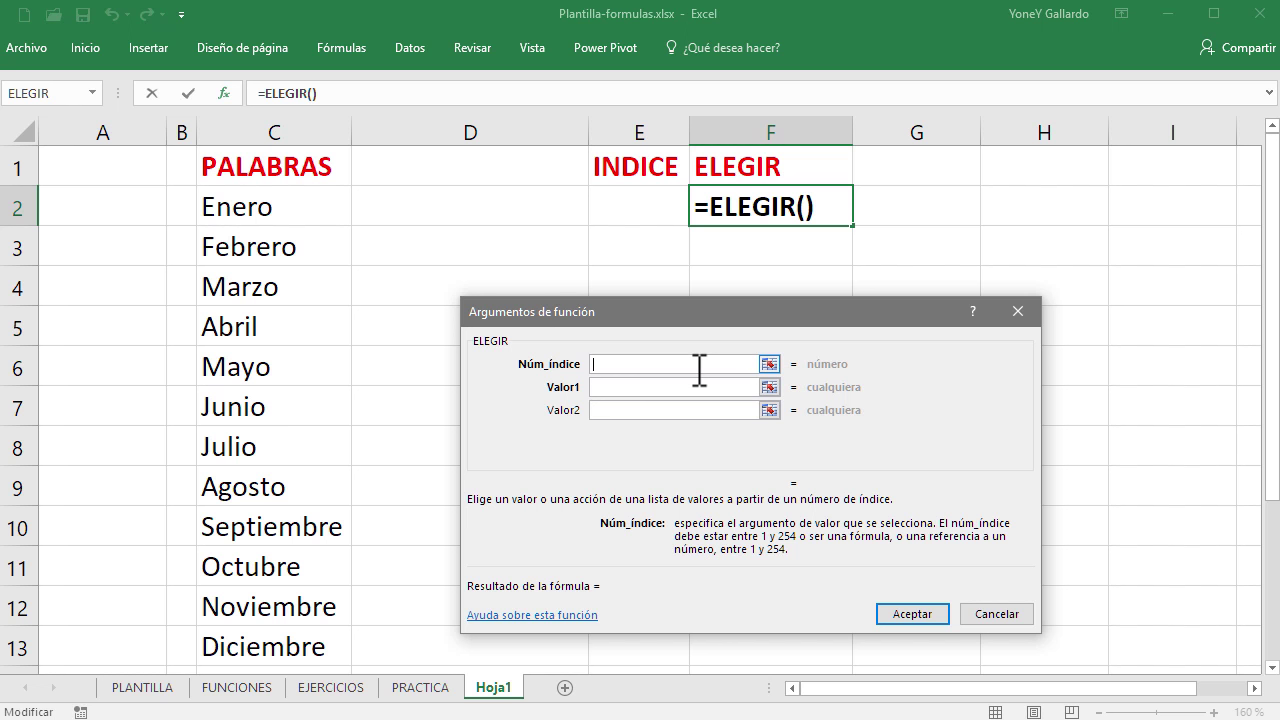
pyautogui.write('E')
pyautogui.write('2')
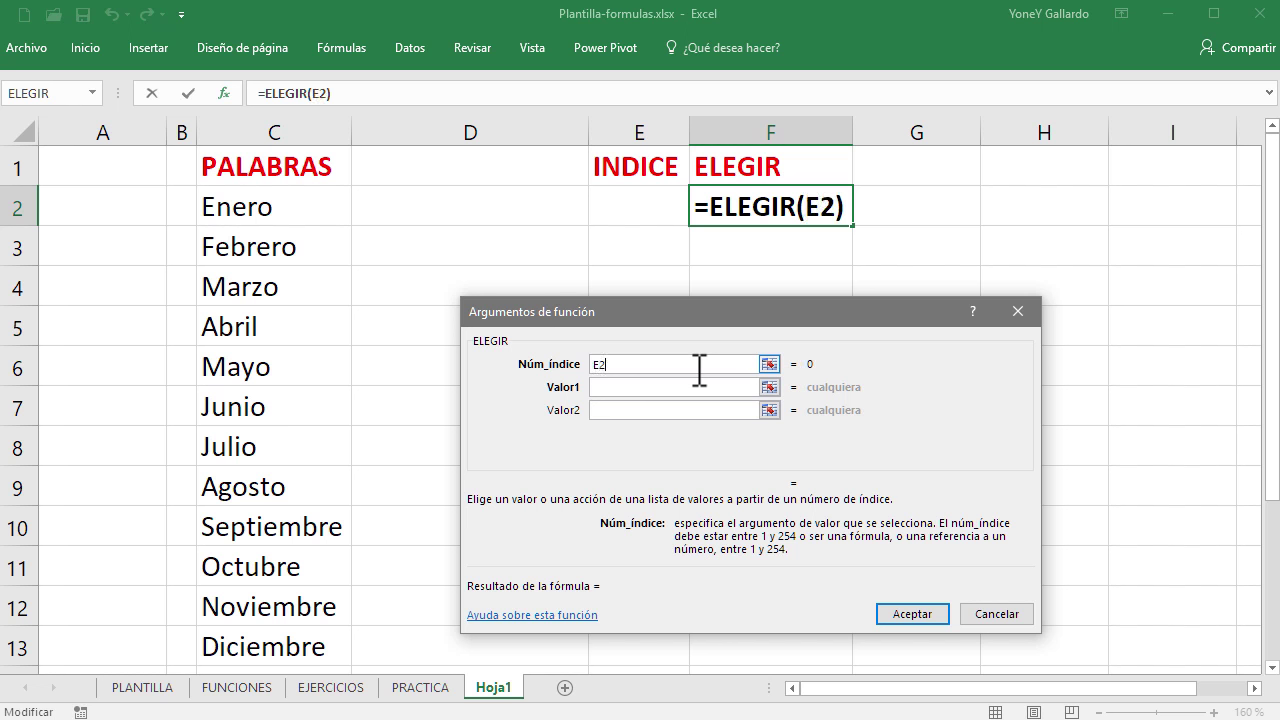
pyautogui.press('BackSpace')
pyautogui.press('BackSpace')
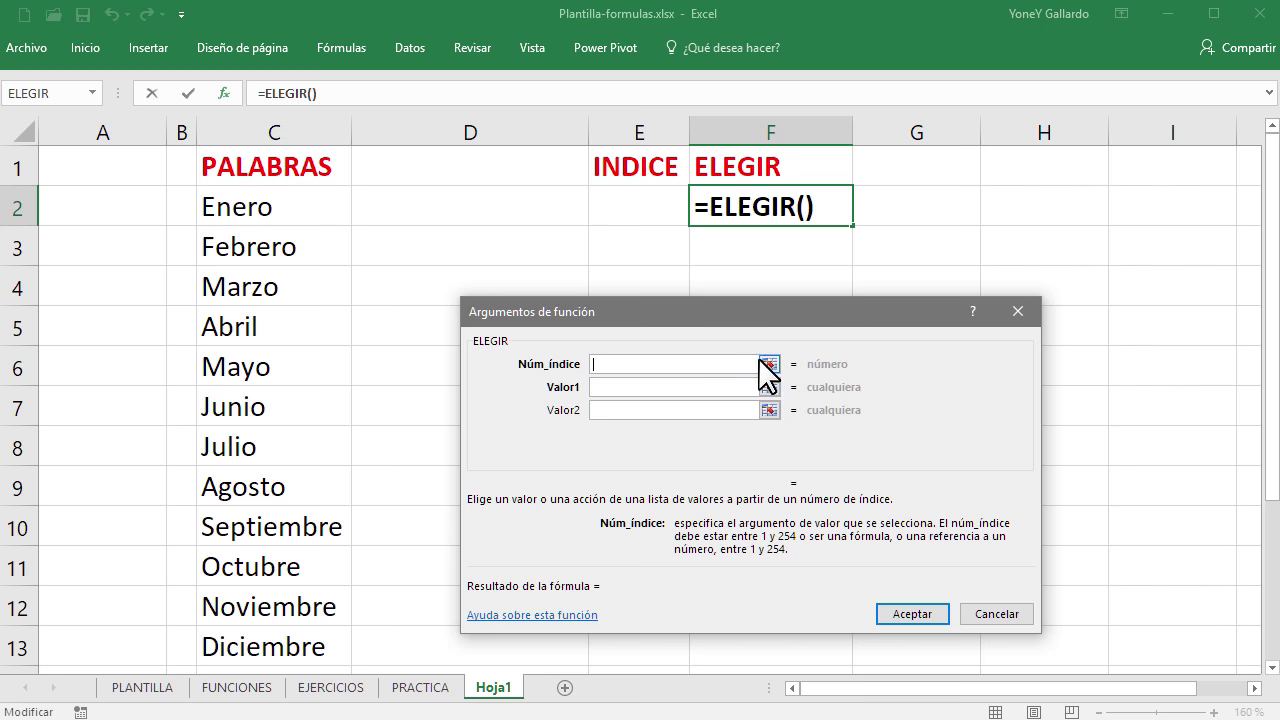
pyautogui.click(769, 364)
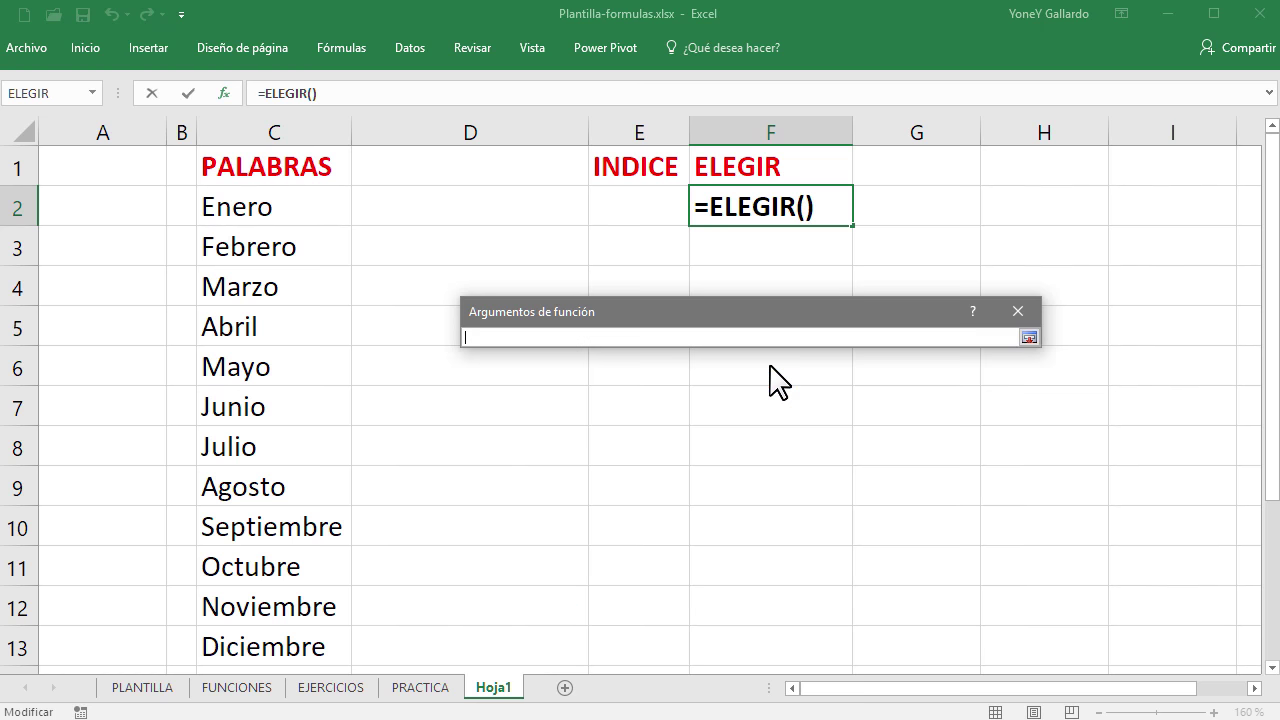
pyautogui.click(640, 207)
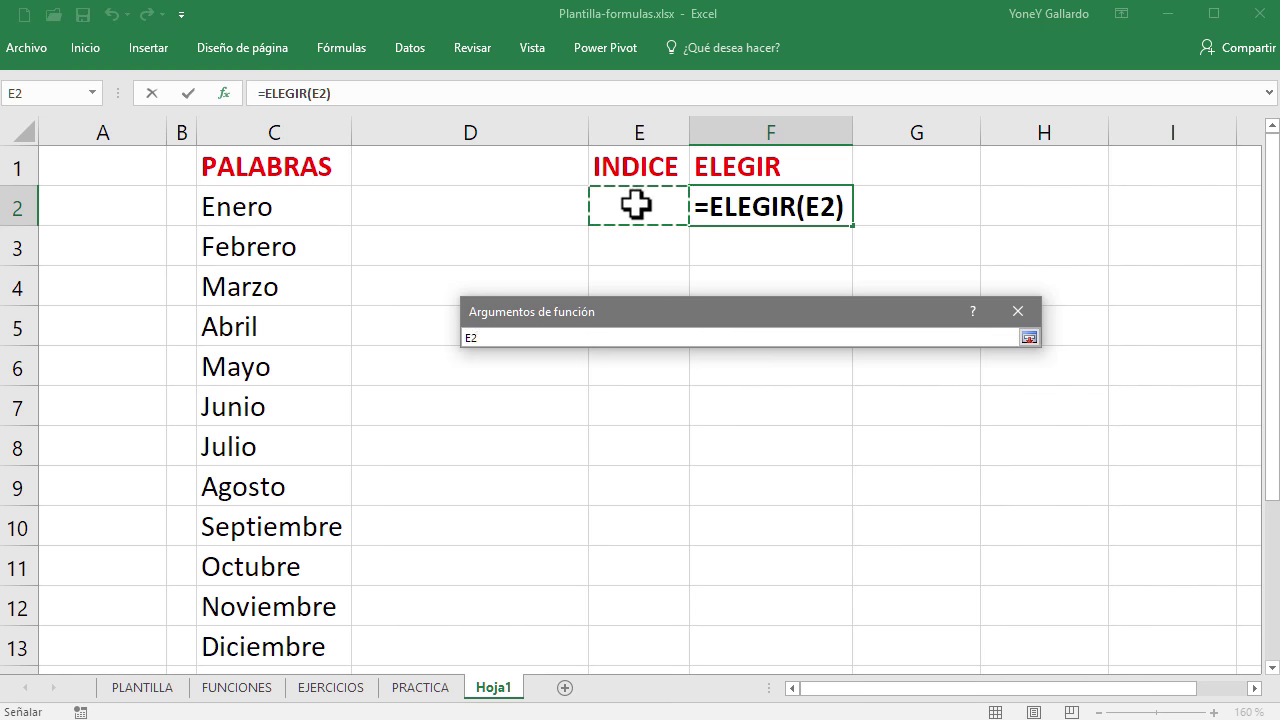
pyautogui.click(1029, 338)
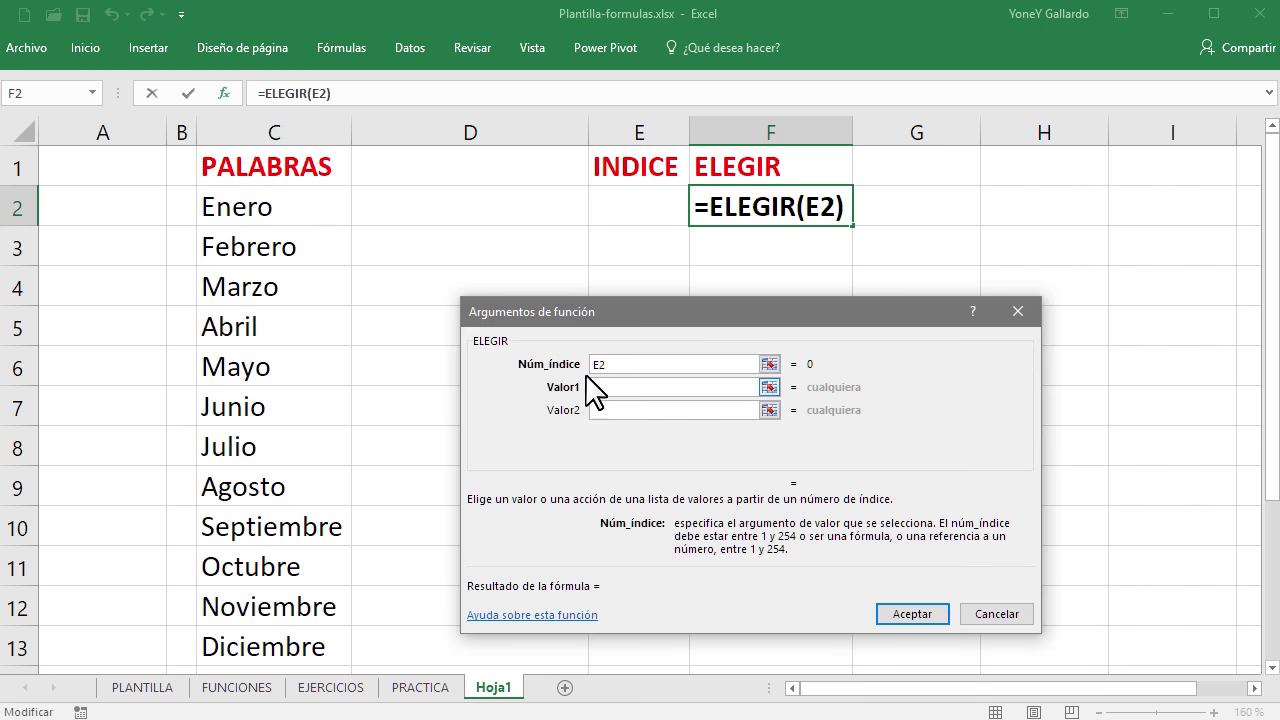
# Pick cell C2 (Enero) as ELEGIR's Valor1 argument
pyautogui.click(621, 389)
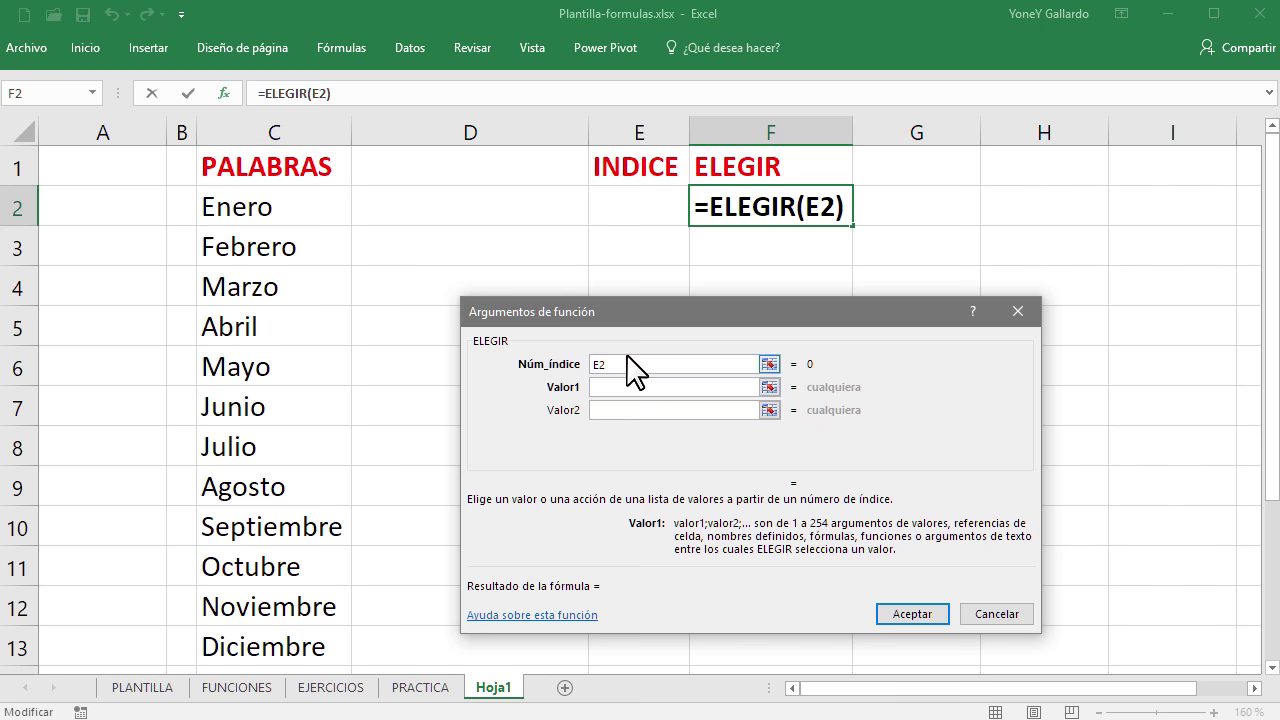
pyautogui.click(769, 388)
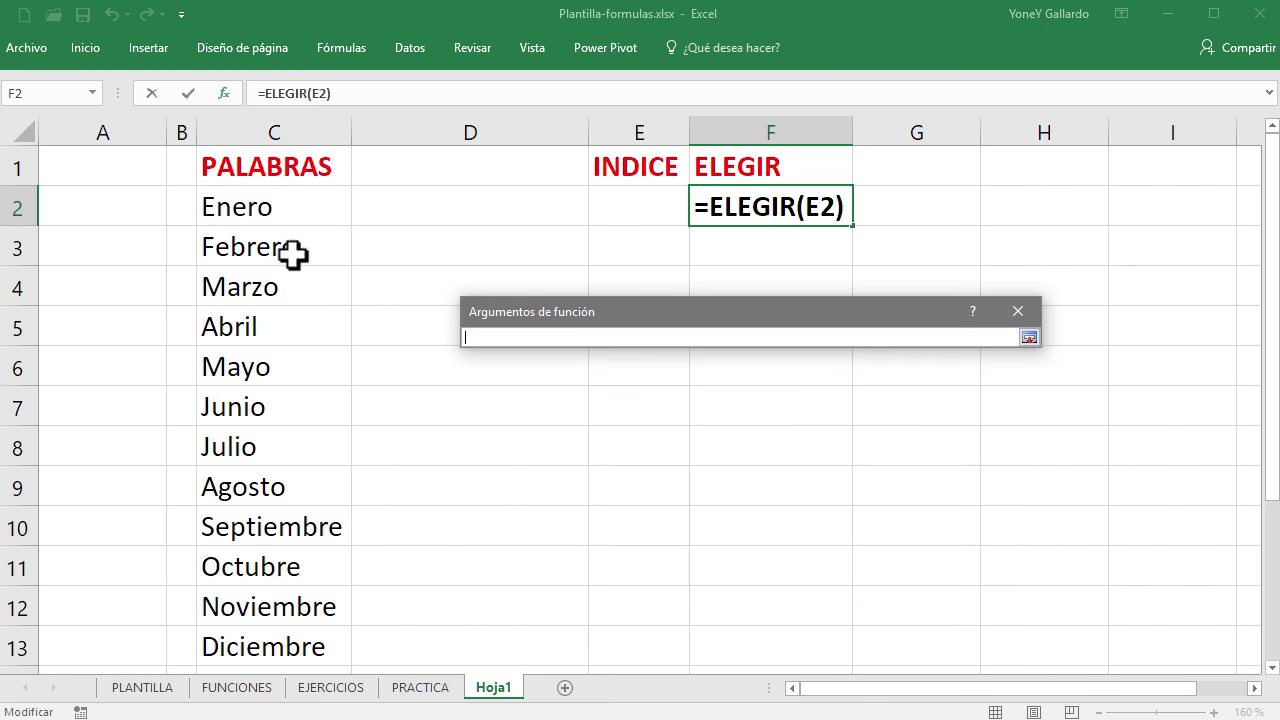
pyautogui.click(243, 208)
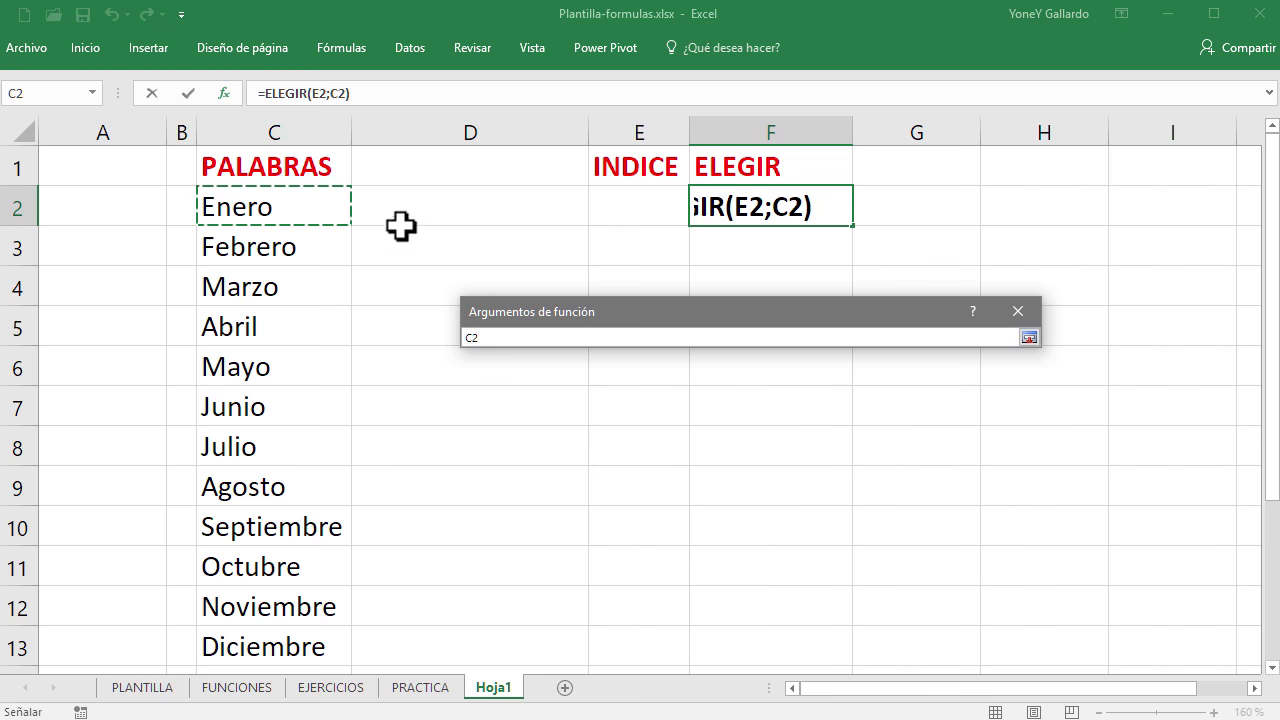
pyautogui.click(1030, 338)
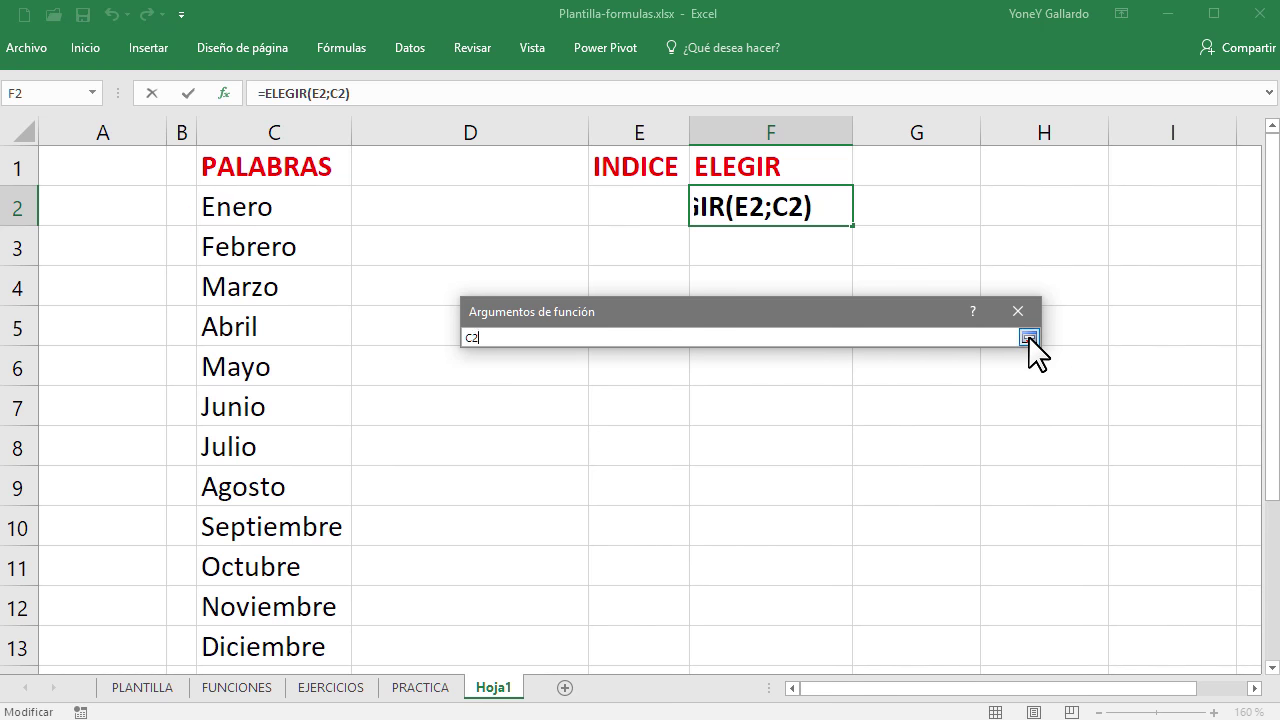
# Enter cells C3 through C8 as ELEGIR values Valor2 to Valor7
pyautogui.click(680, 410)
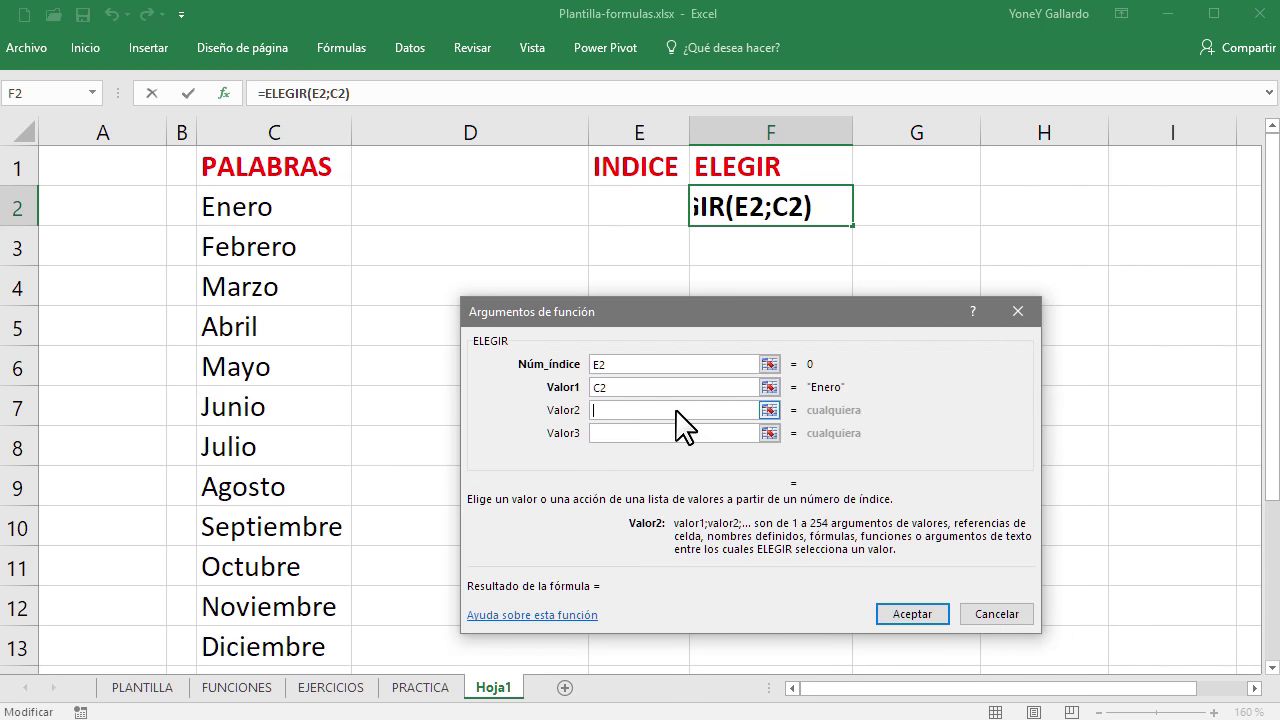
pyautogui.moveTo(833, 308)
pyautogui.mouseDown()
pyautogui.moveTo(874, 55)
pyautogui.moveTo(863, 62)
pyautogui.mouseUp()
pyautogui.write('C3')
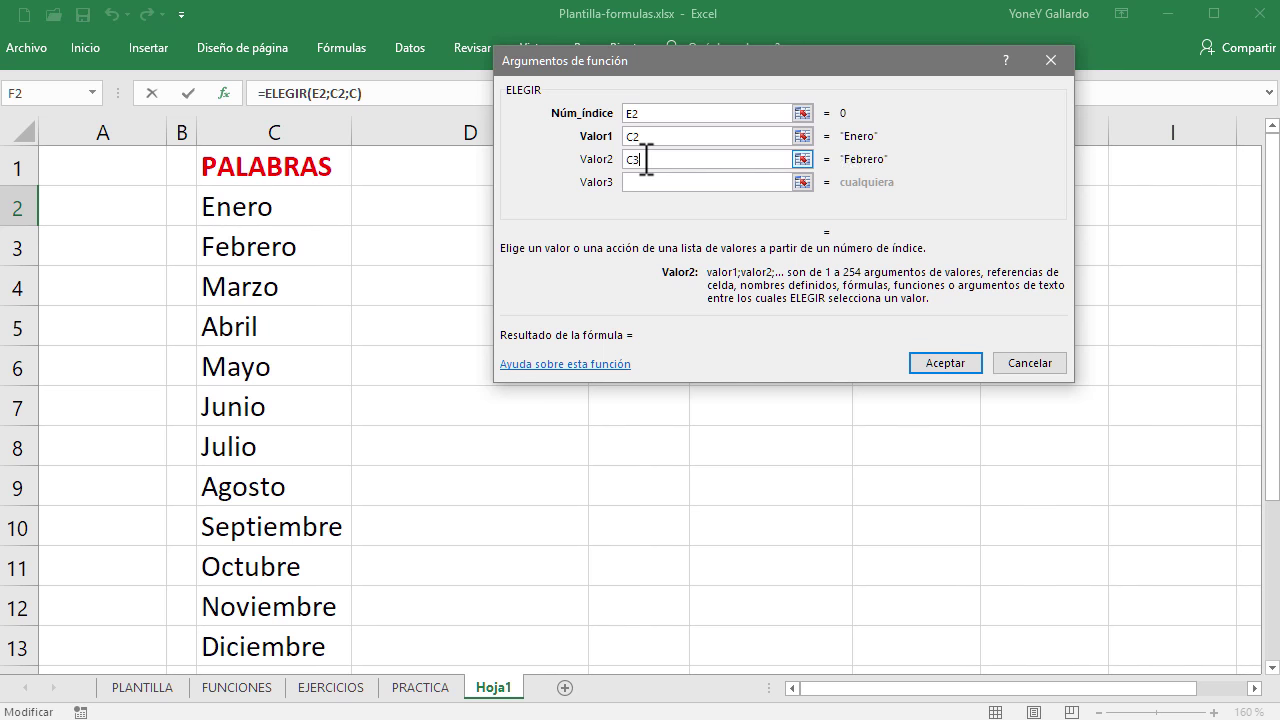
pyautogui.press('Tab')
pyautogui.write('CC')
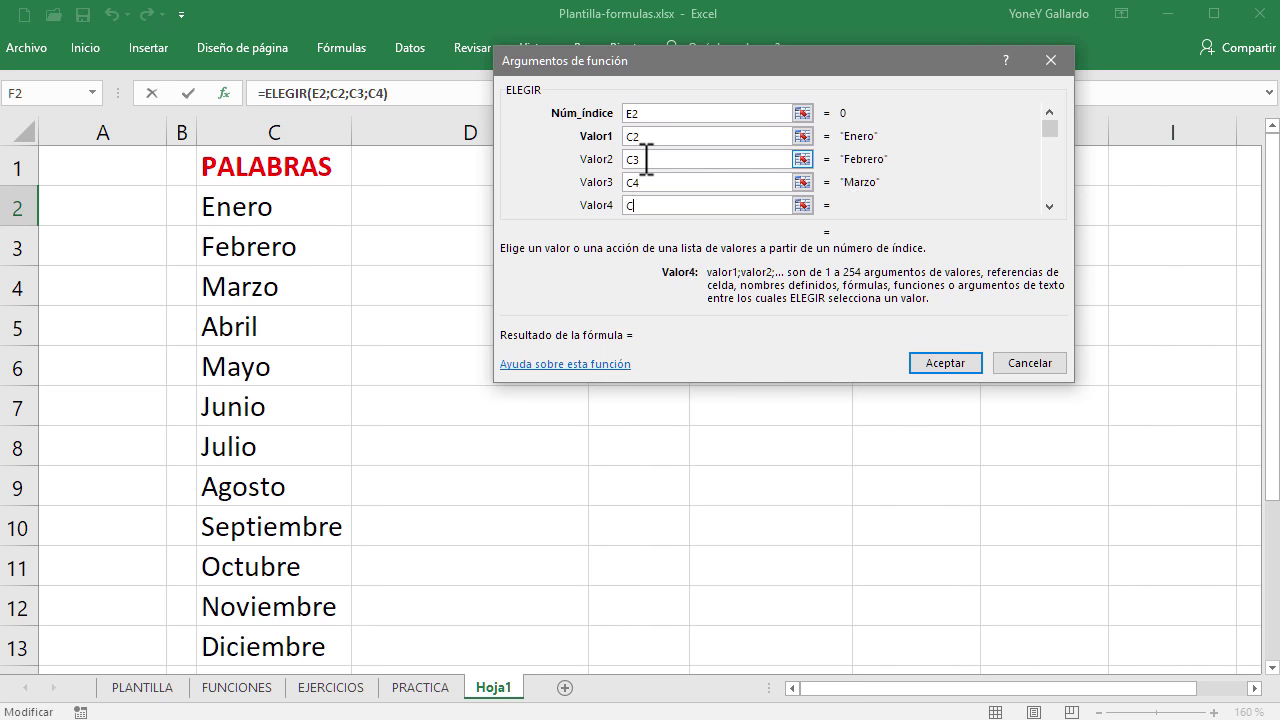
pyautogui.press('Tab')
pyautogui.write('C6')
pyautogui.press('Tab')
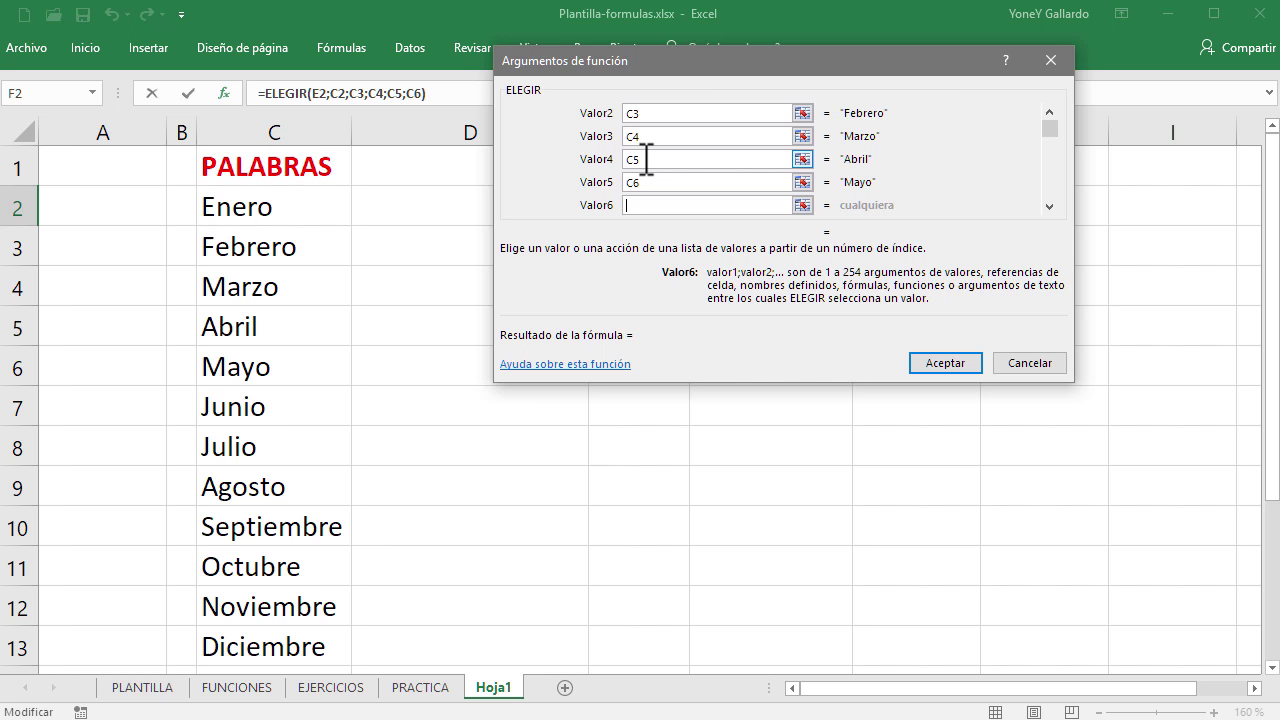
pyautogui.write('C7')
pyautogui.press('Tab')
pyautogui.write('C8')
pyautogui.press('Tab')
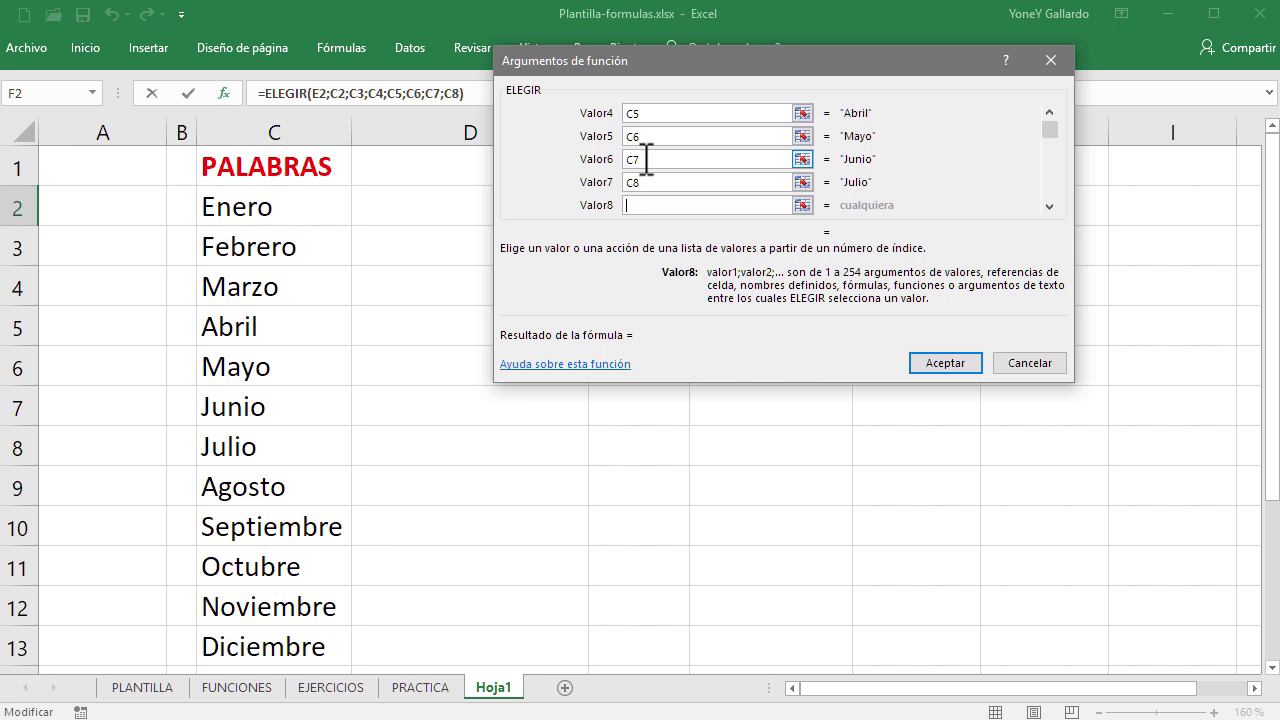
# Enter cells C9 through C13 as the remaining values Valor8 to Valor12
pyautogui.write('C9')
pyautogui.press('Tab')
pyautogui.write('C')
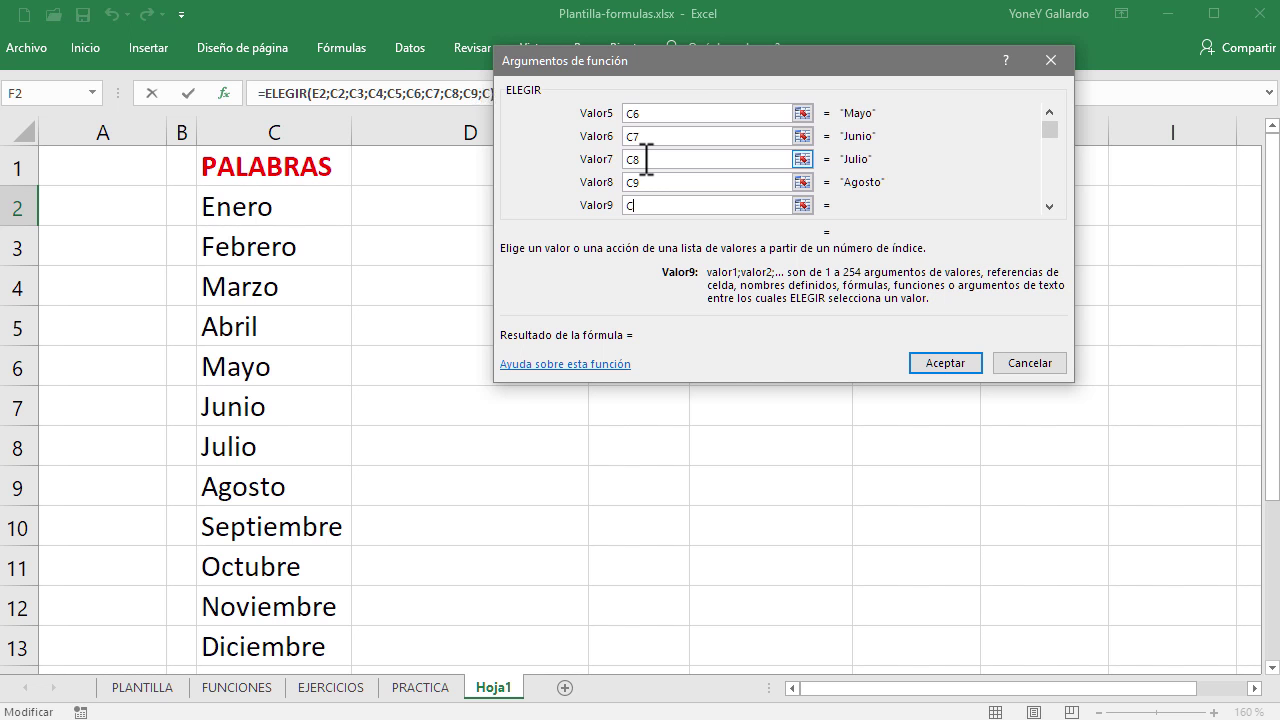
pyautogui.write('10')
pyautogui.press('Tab')
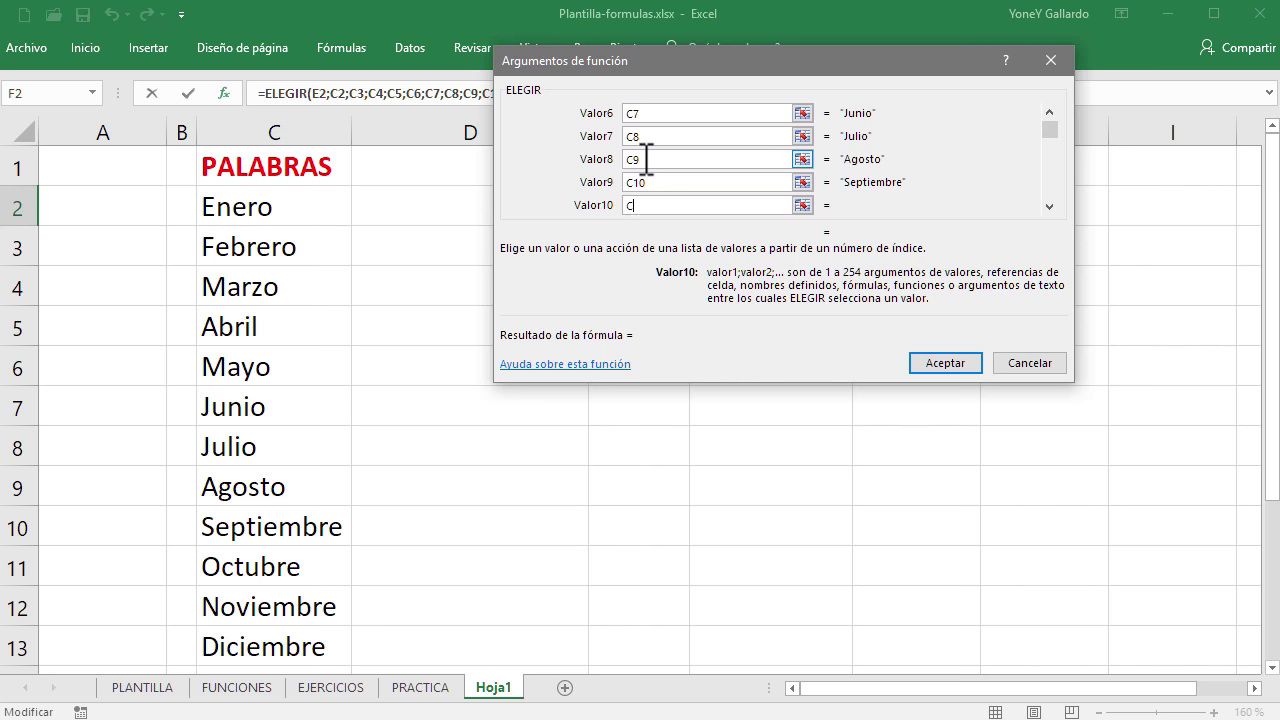
pyautogui.write('11')
pyautogui.press('Tab')
pyautogui.write('C12')
pyautogui.press('Tab')
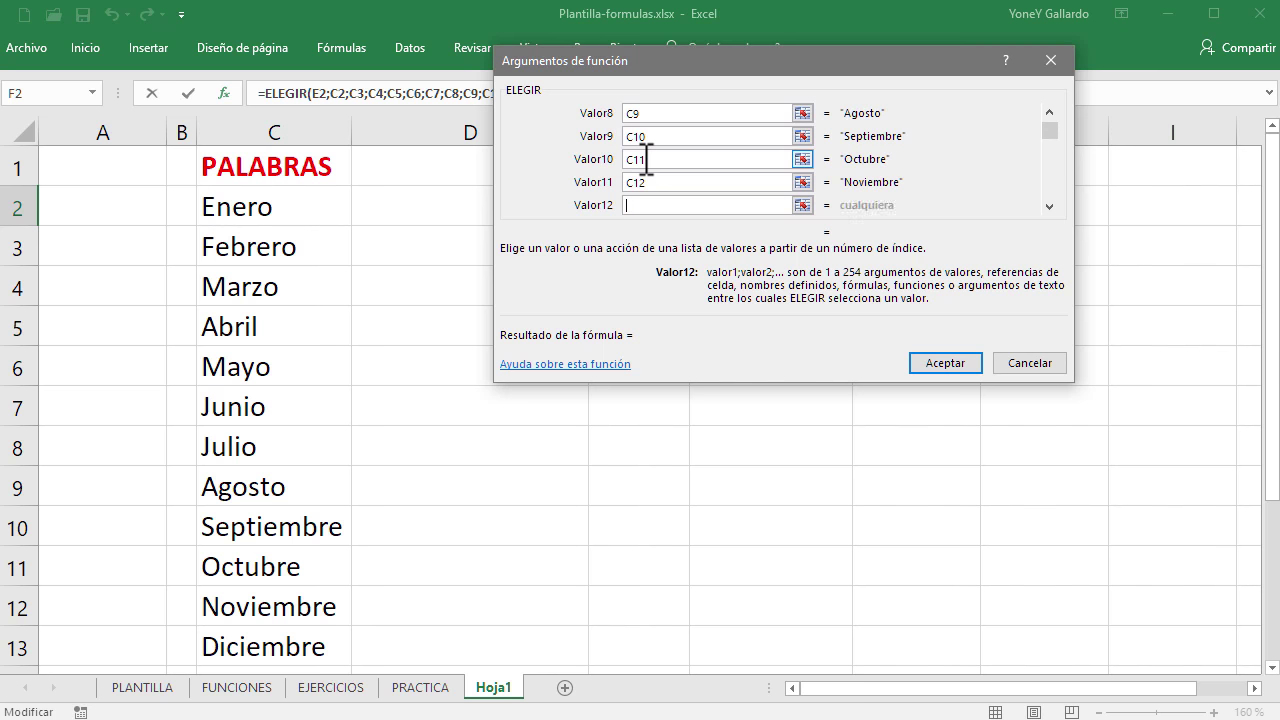
pyautogui.write('C13')
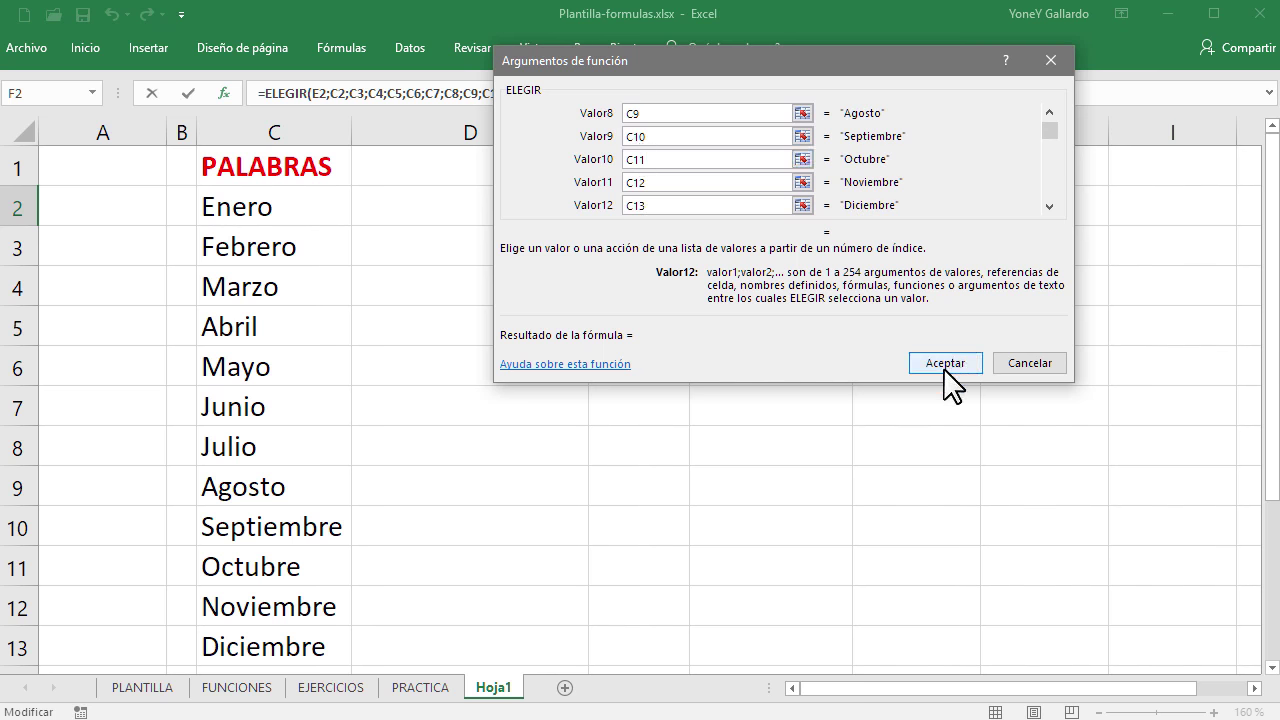
# Accept the ELEGIR formula and test it with index 1 in E2
pyautogui.click(944, 366)
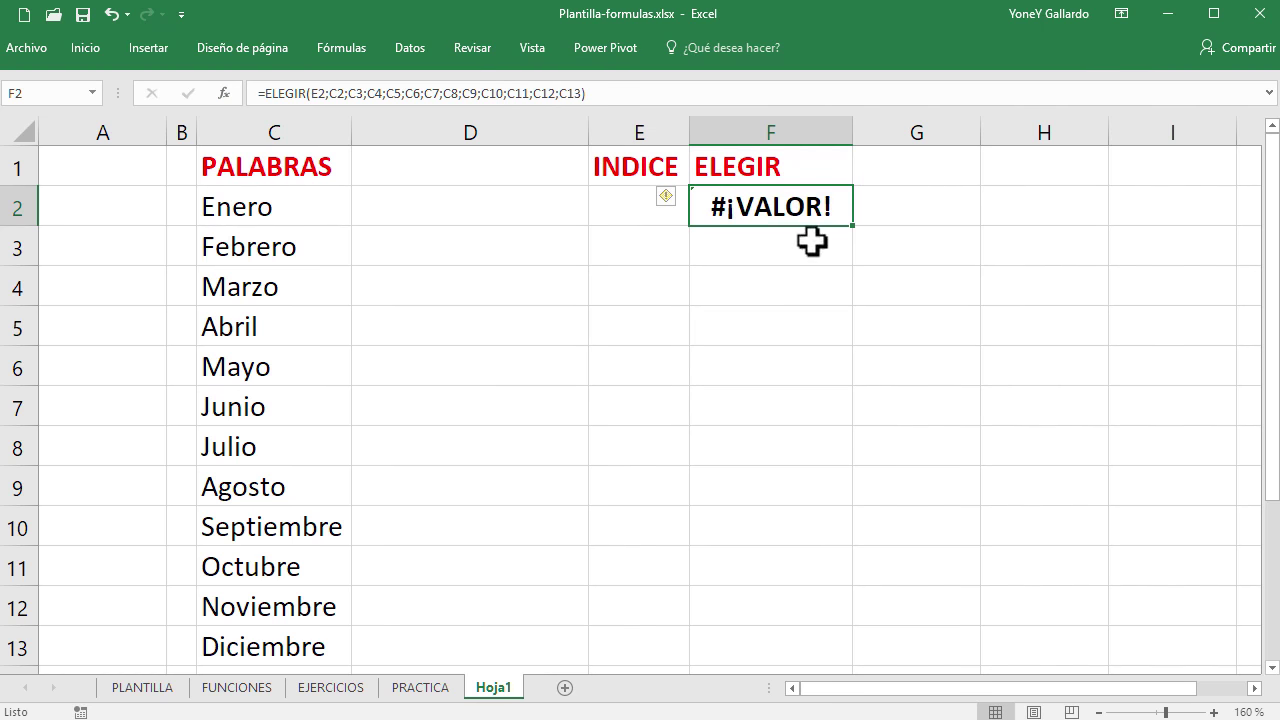
pyautogui.click(635, 212)
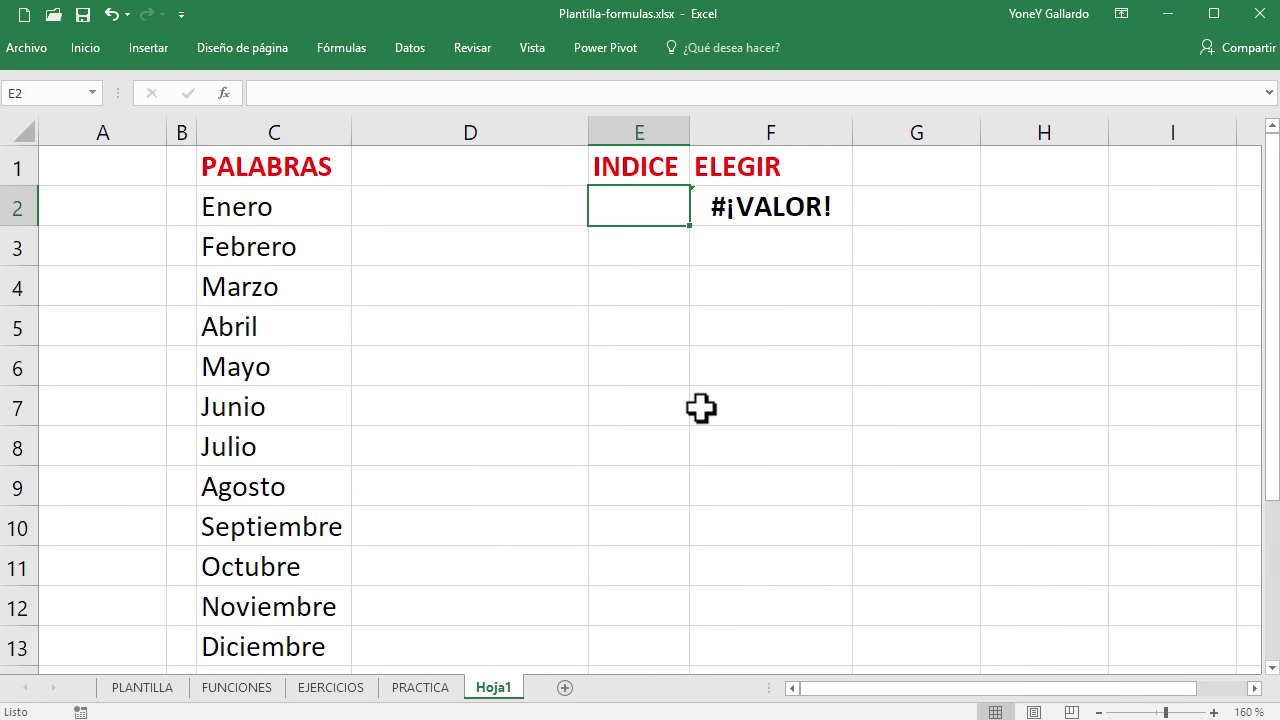
pyautogui.write('1')
pyautogui.press('Return')
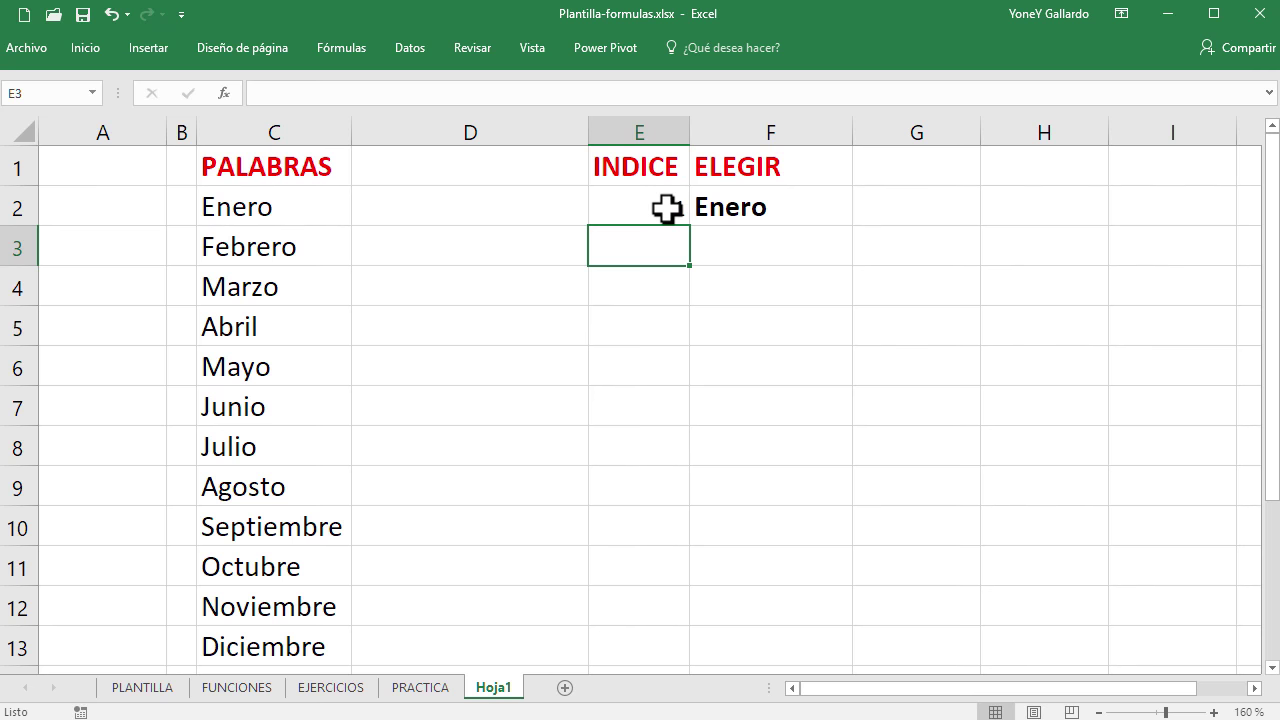
# Change the index in E2 to 12 so F2 returns Diciembre
pyautogui.click(666, 207)
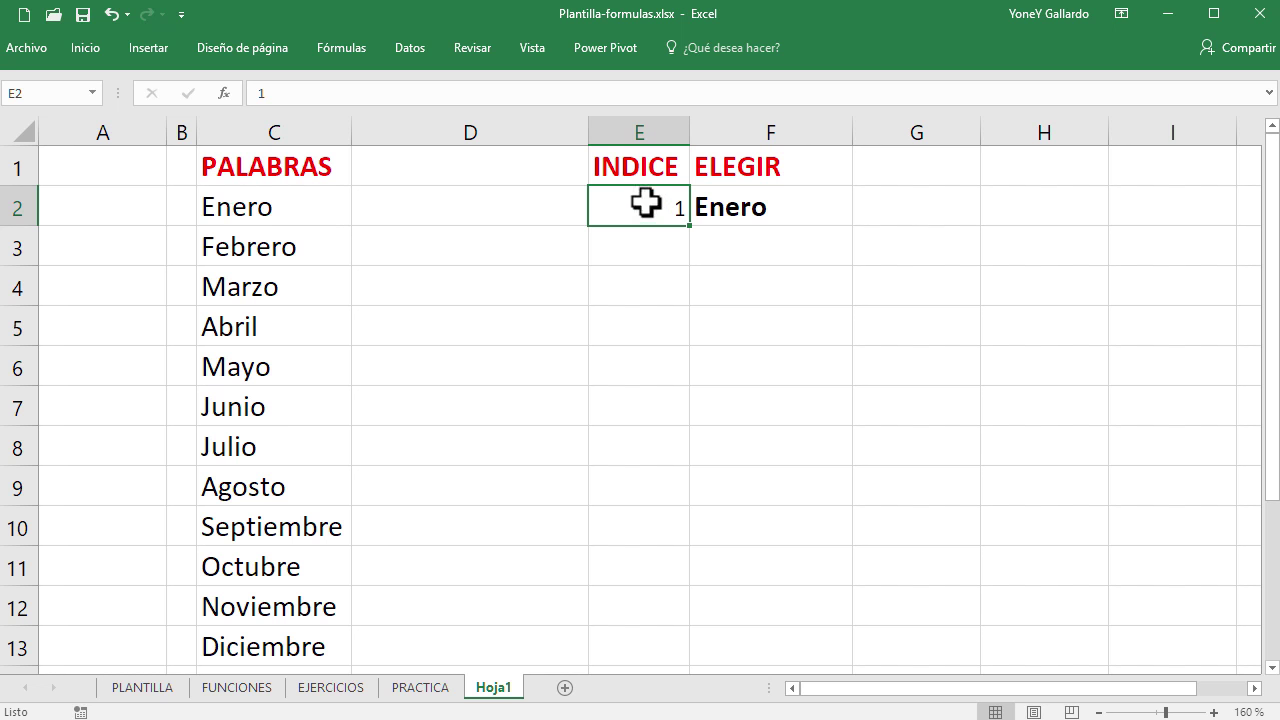
pyautogui.write('12')
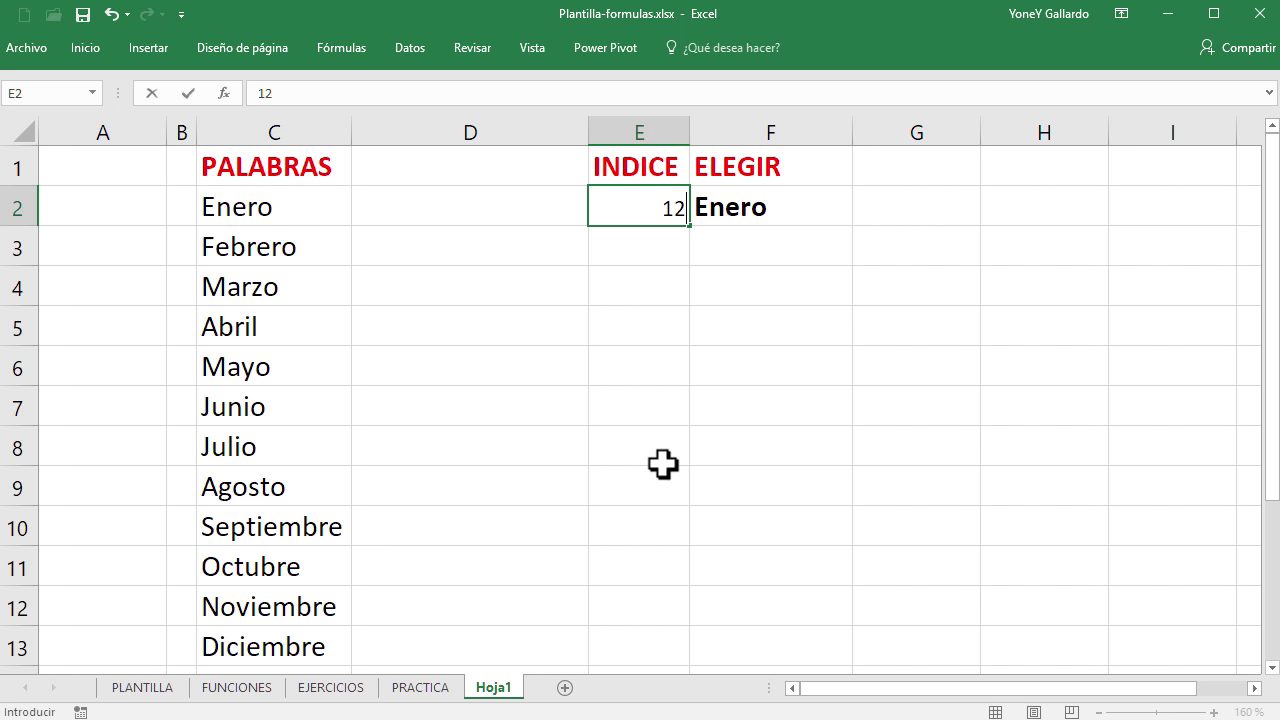
pyautogui.press('Return')
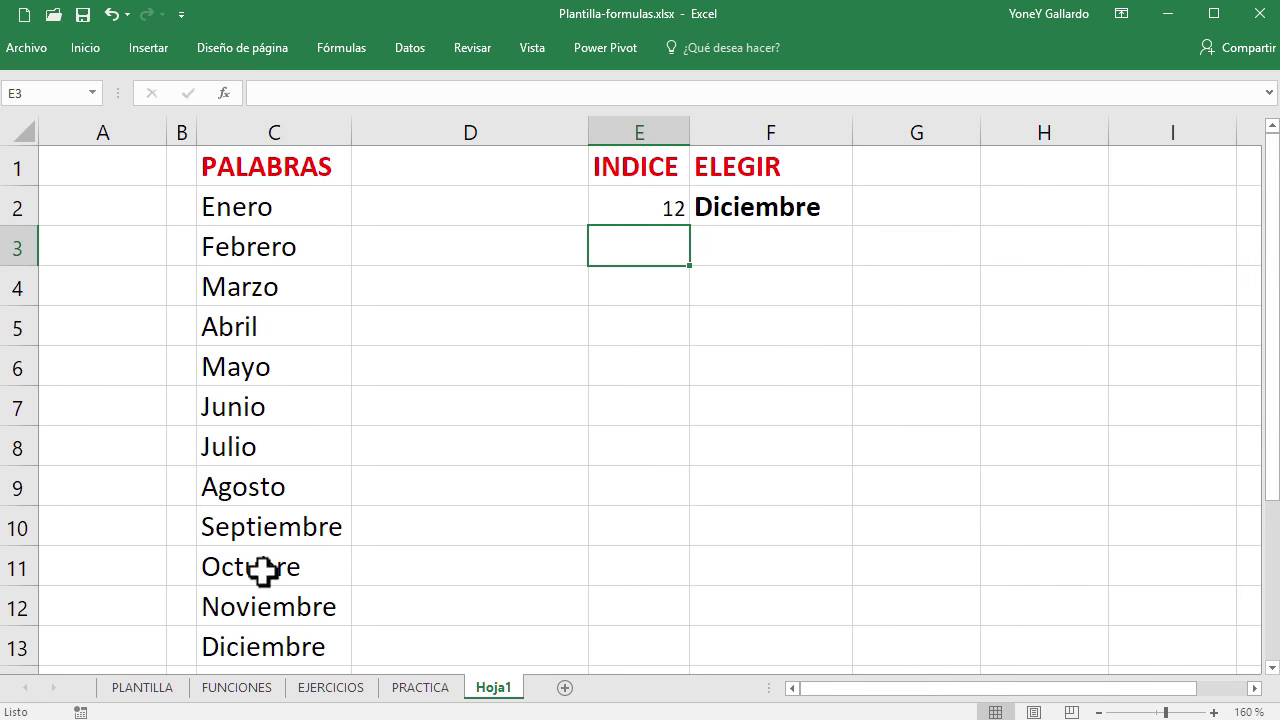
# Enter 1 and 2 in B2:B3 and fill the series down to 12 at B13
pyautogui.click(182, 209)
pyautogui.write('1')
pyautogui.press('Return')
pyautogui.write('2')
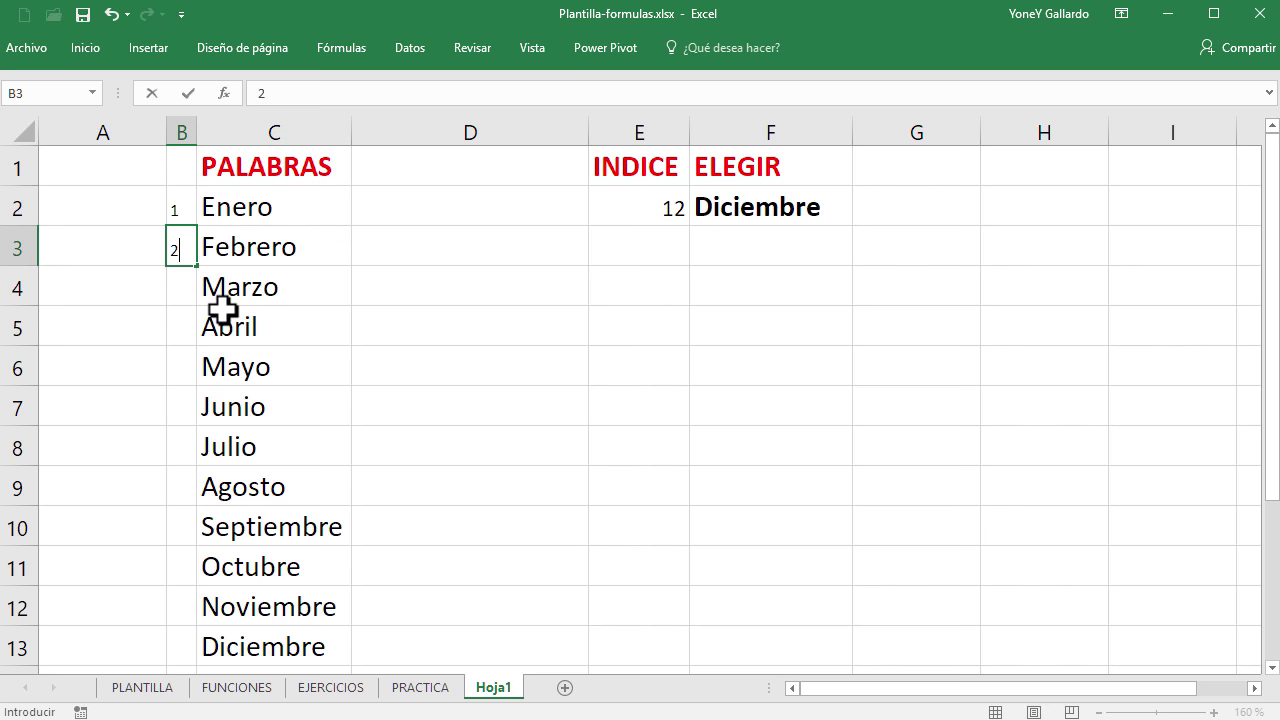
pyautogui.press('Return')
pyautogui.moveTo(174, 207); pyautogui.dragTo(162, 256)
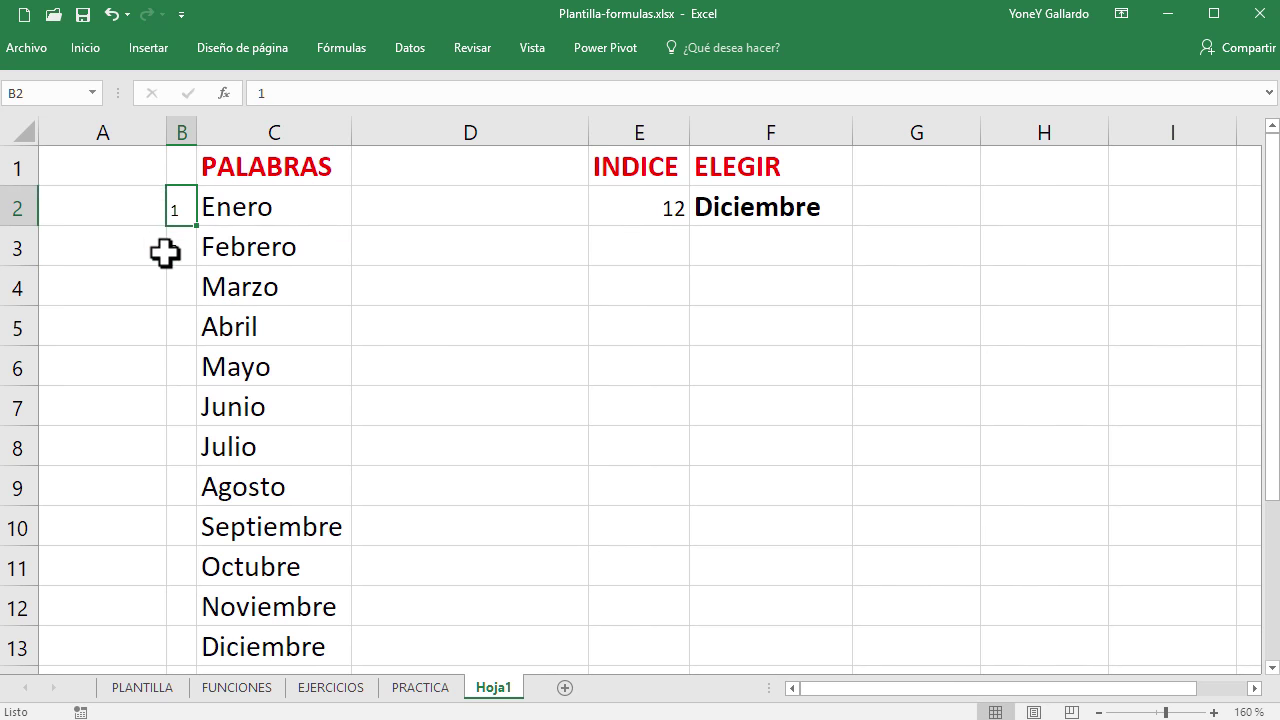
pyautogui.click(175, 308)
pyautogui.moveTo(183, 208); pyautogui.dragTo(190, 655)
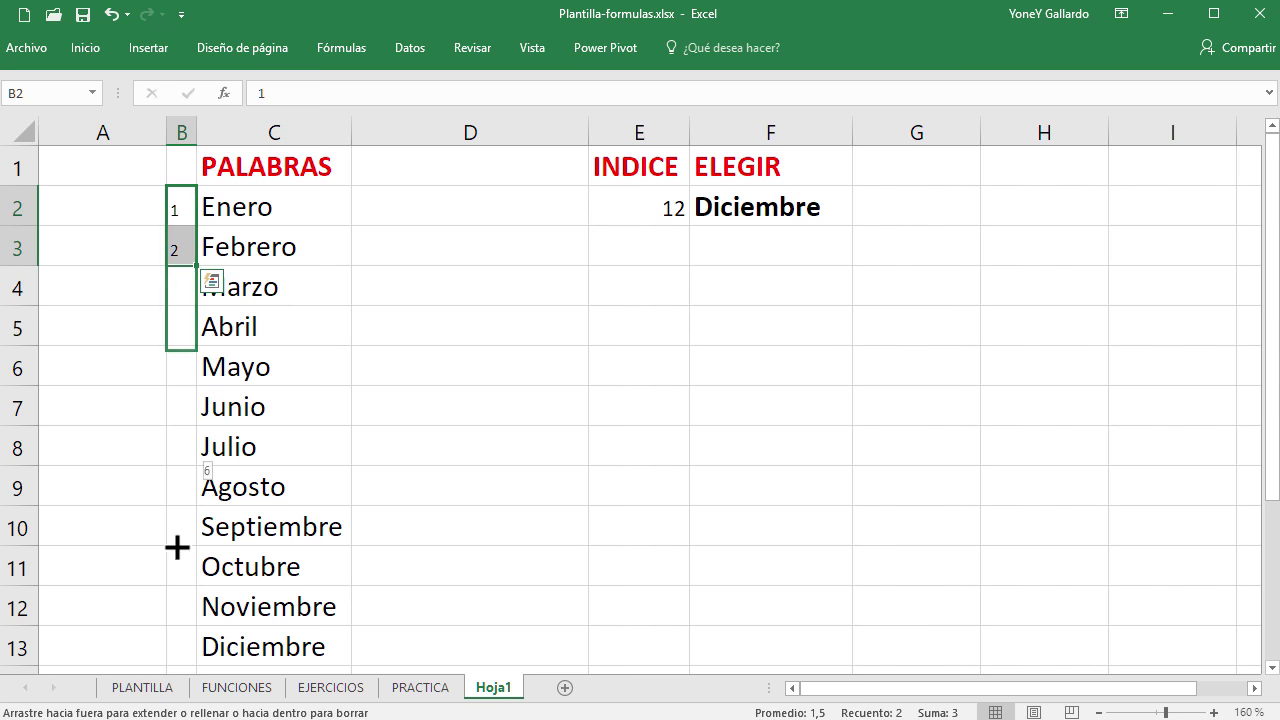
pyautogui.click(511, 500)
# Enter index 6 in E2 and confirm Junio is month number 6
pyautogui.click(669, 211)
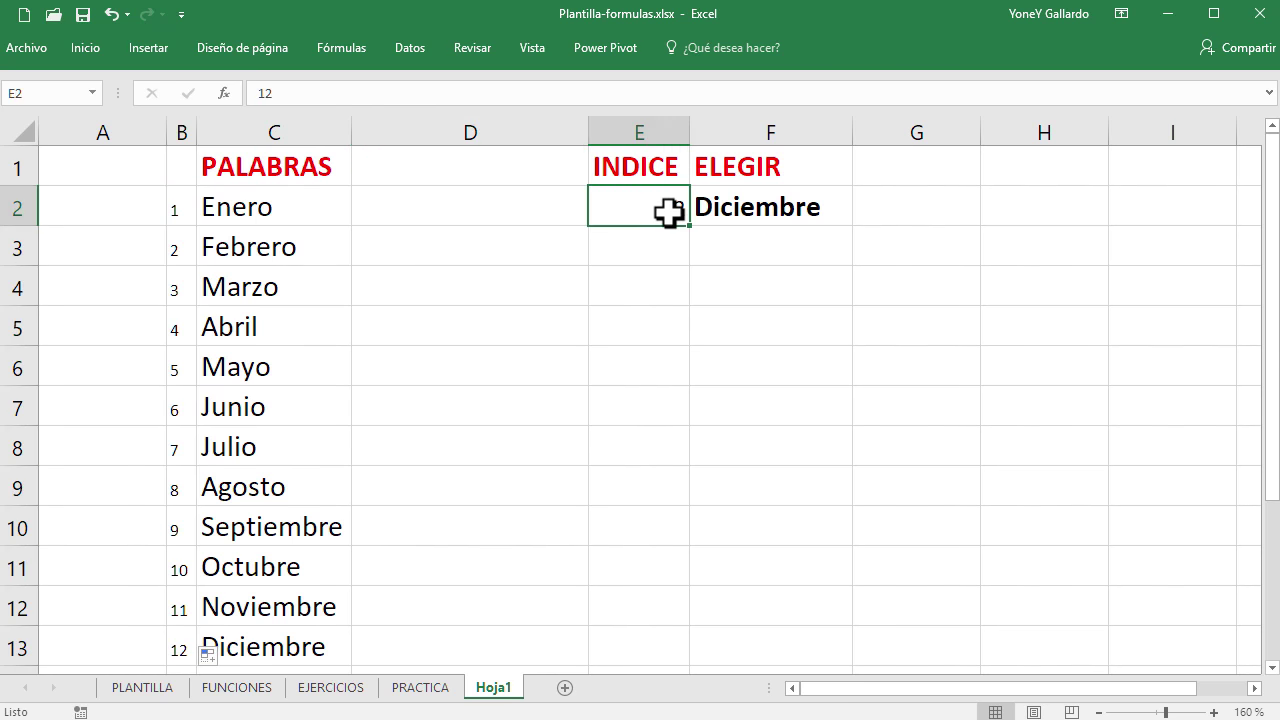
pyautogui.write('6')
pyautogui.press('Return')
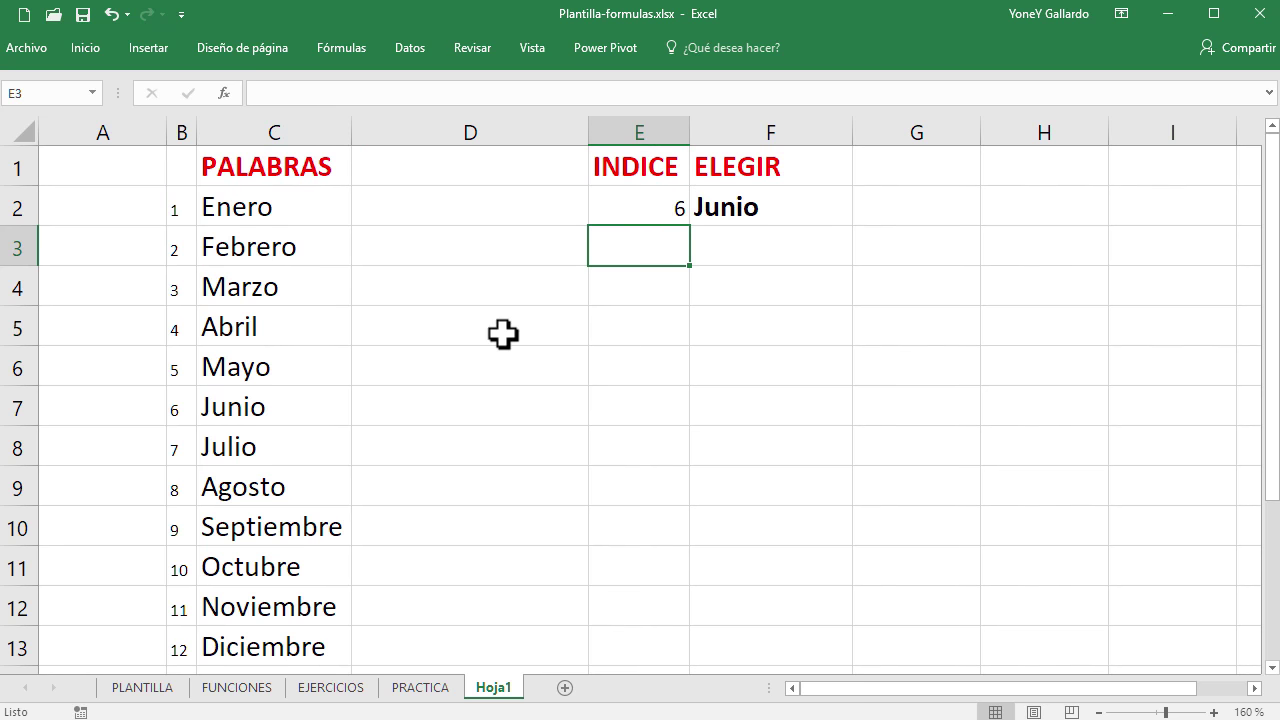
pyautogui.click(172, 408)
pyautogui.click(220, 410)
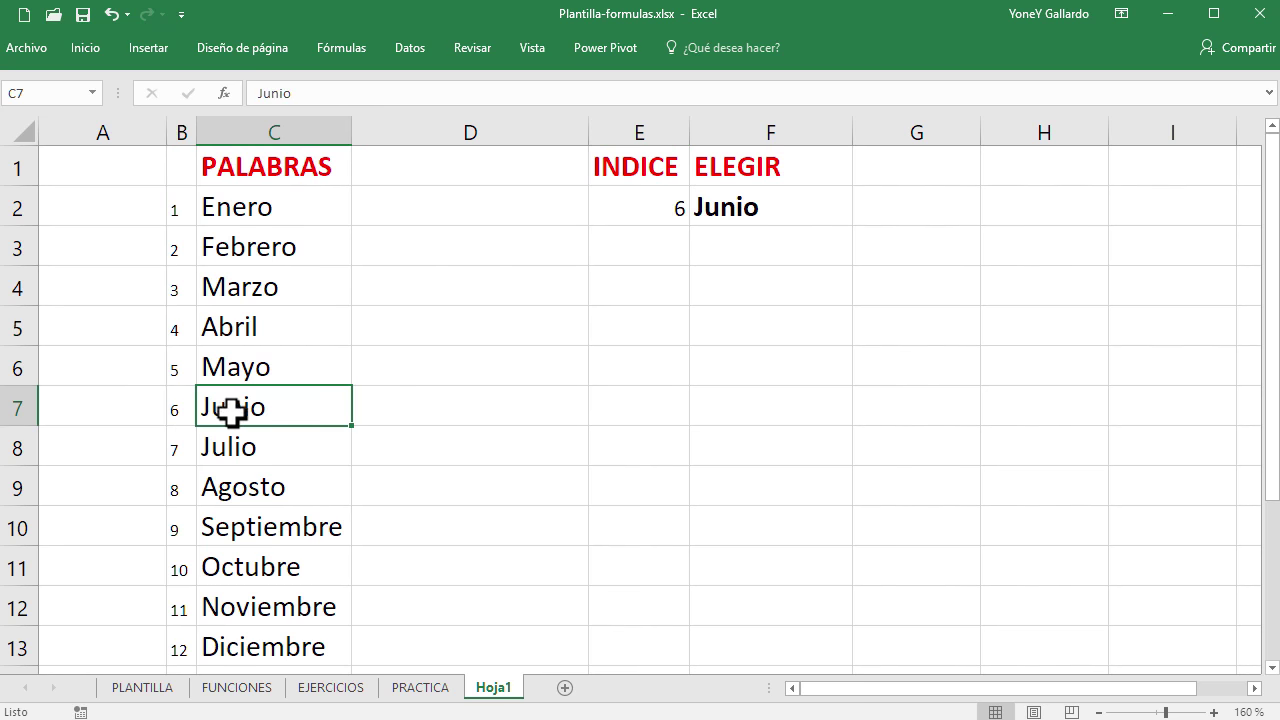
# Change the index in E2 to 4 so F2 shows Abril
pyautogui.click(662, 211)
pyautogui.write('4')
pyautogui.press('Return')
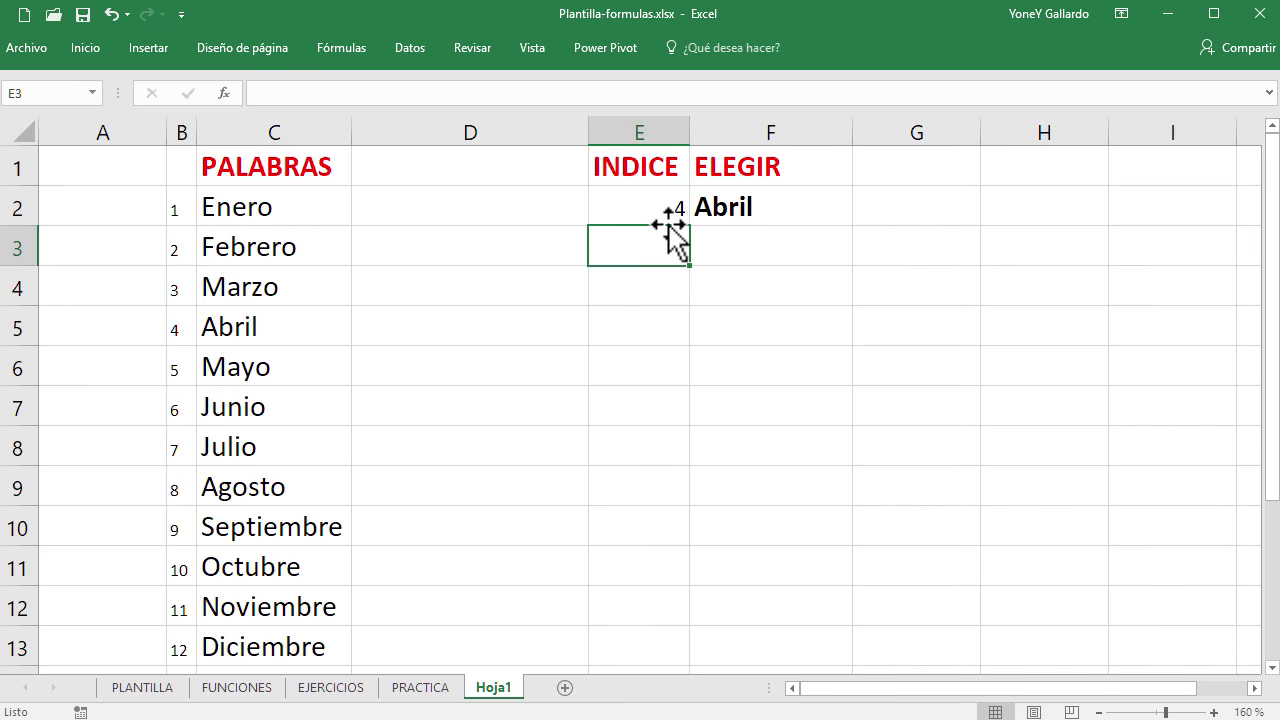
pyautogui.click(676, 205)
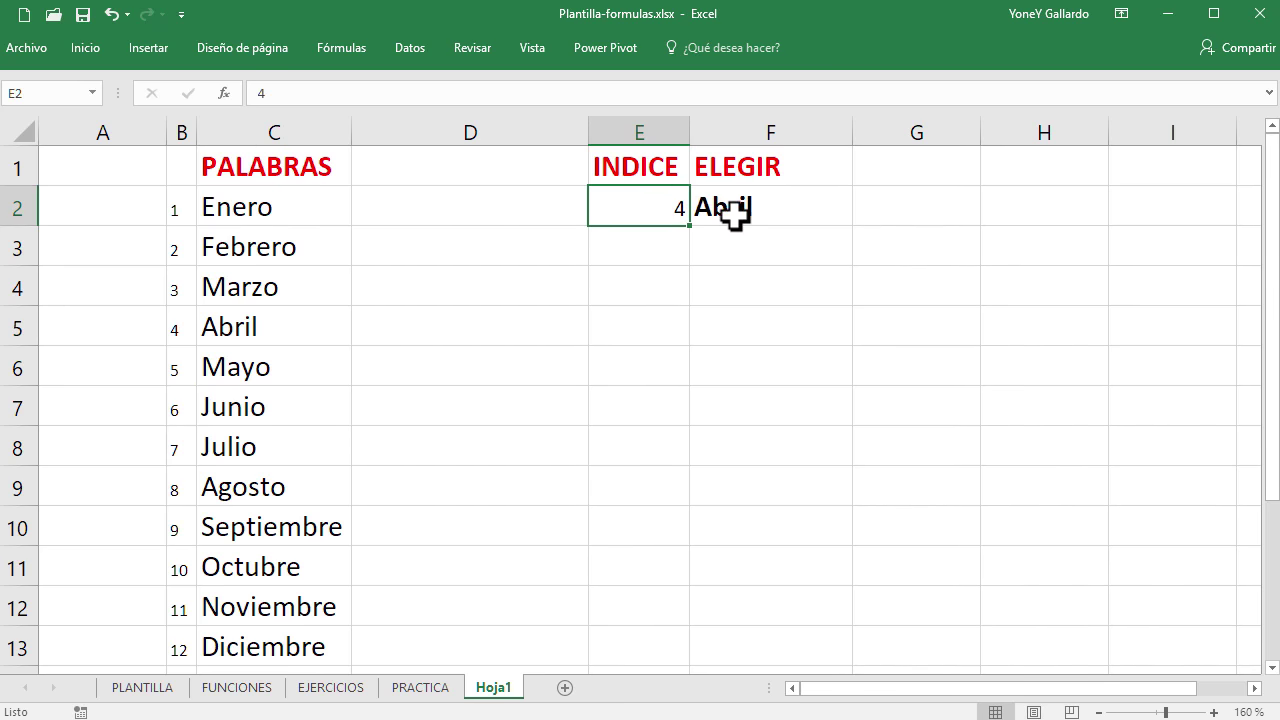